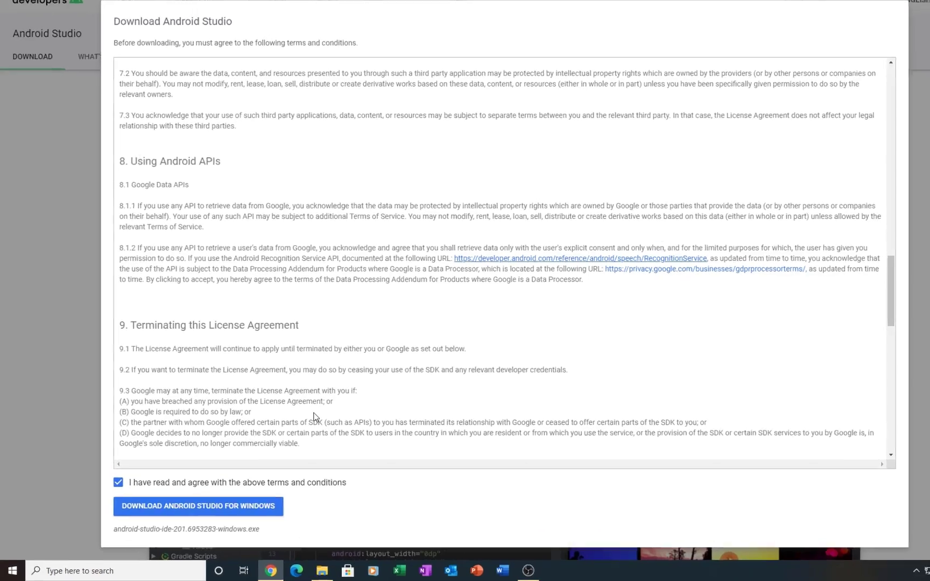
Step: Download Android Studio for Windows after reviewing the accepted license terms, and launch the downloaded installer
scroll(289, 429, down, 12)
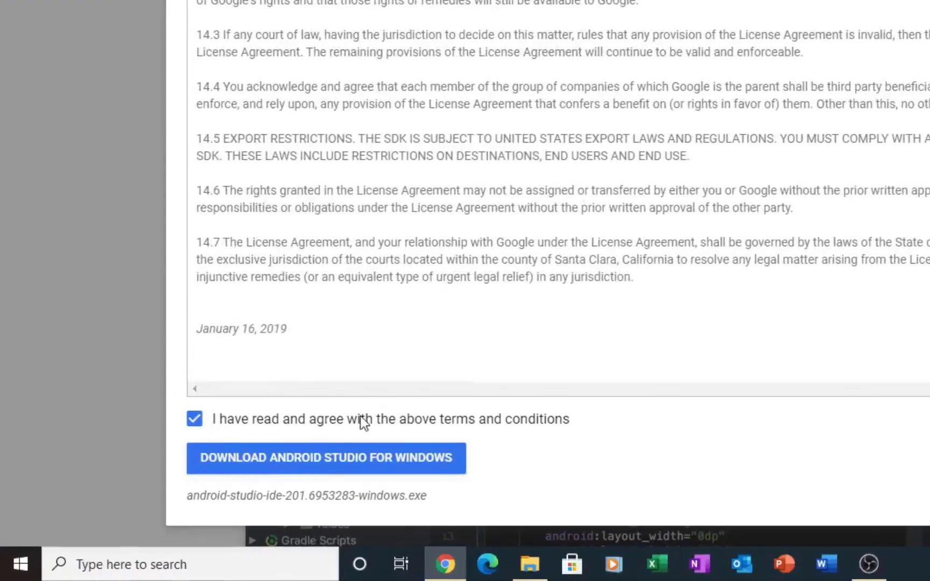
click(331, 462)
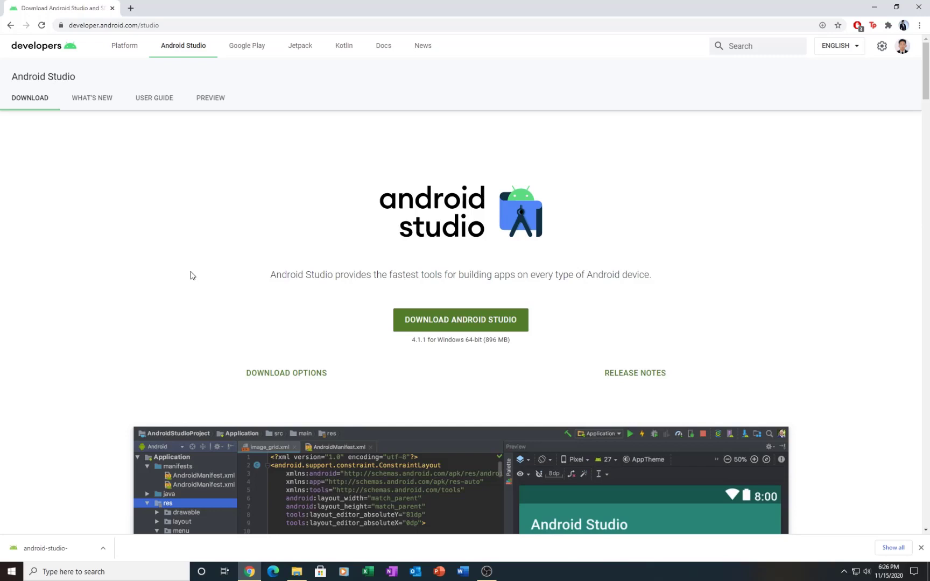
click(82, 547)
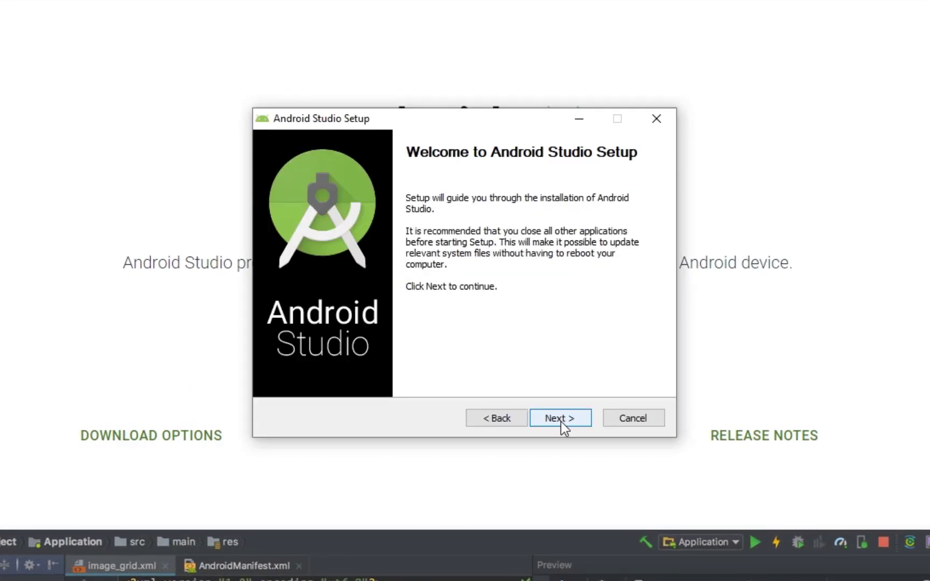
Step: Install Android Studio with Android Virtual Device in C:\Program Files\Android\Android Studio, keeping the Android Studio Start Menu folder, and start the program
click(558, 419)
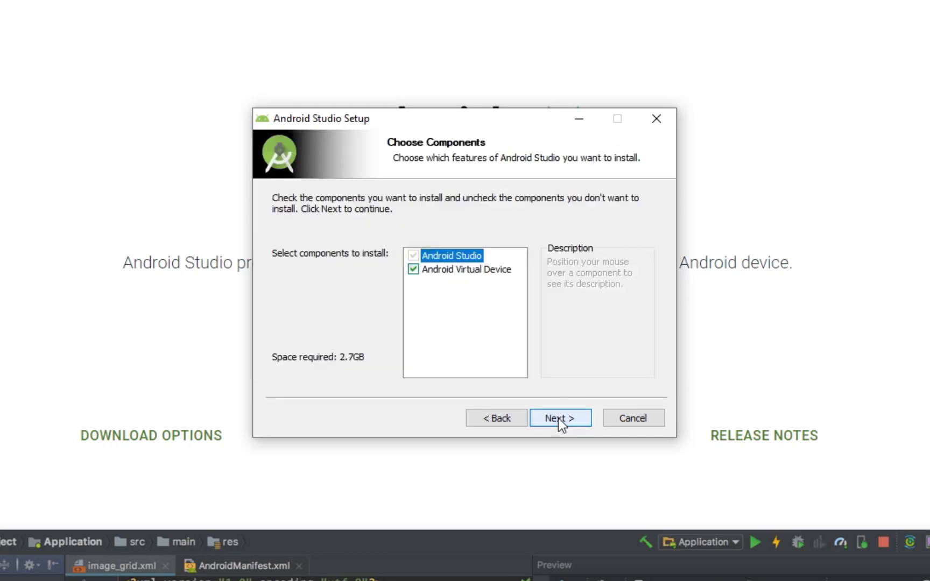
click(559, 419)
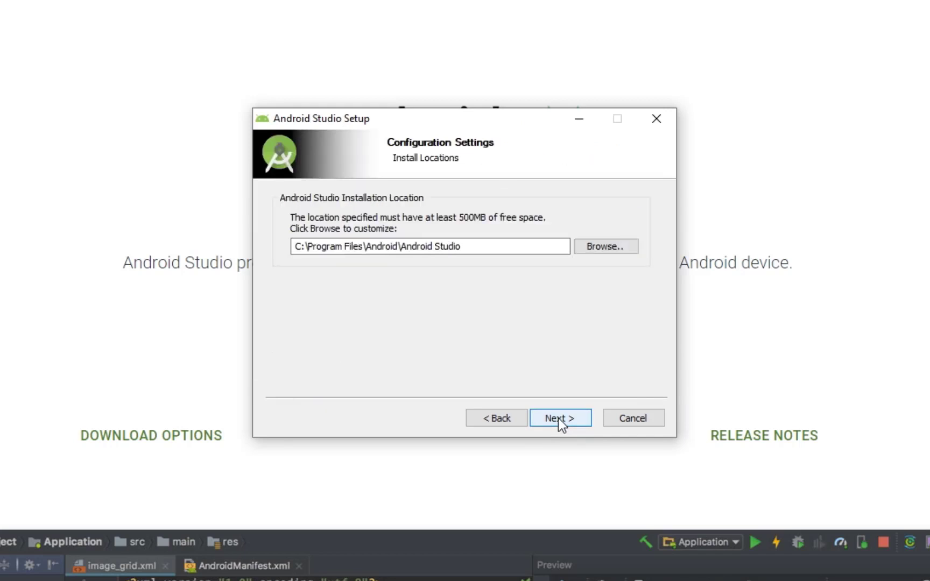
click(558, 419)
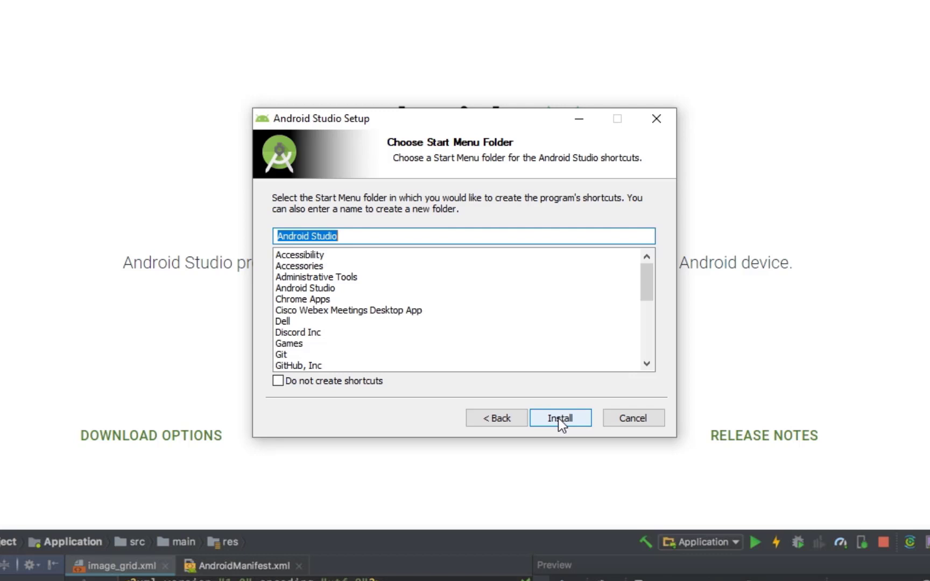
click(558, 419)
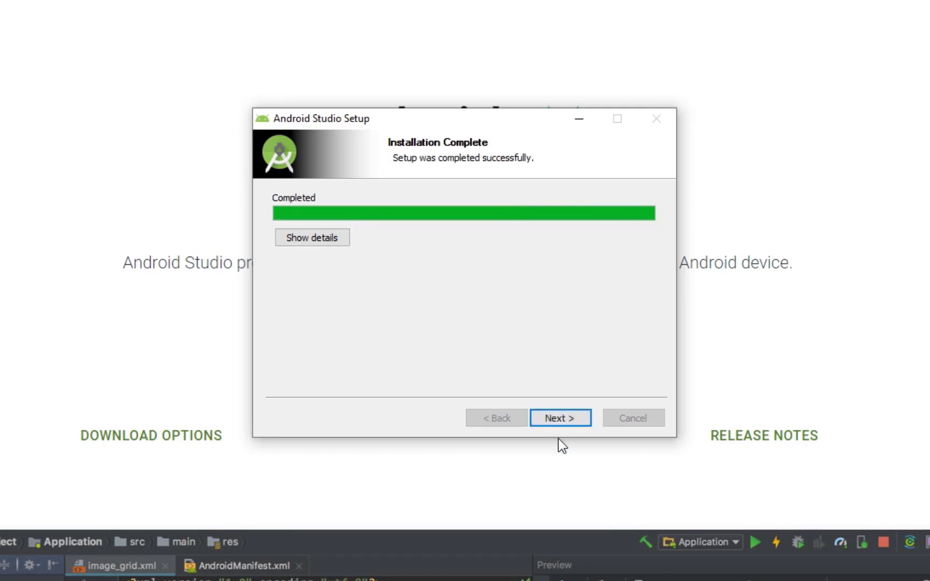
click(563, 420)
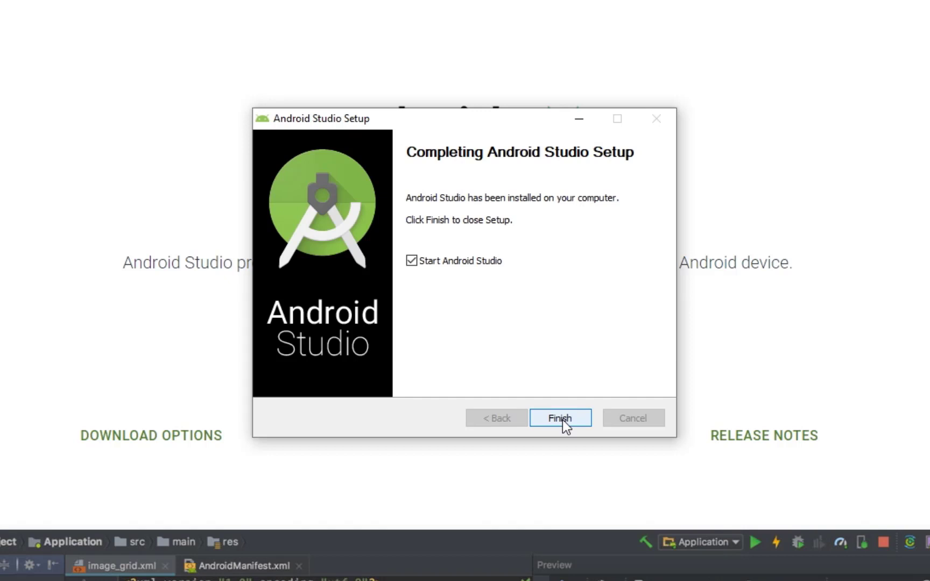
click(563, 419)
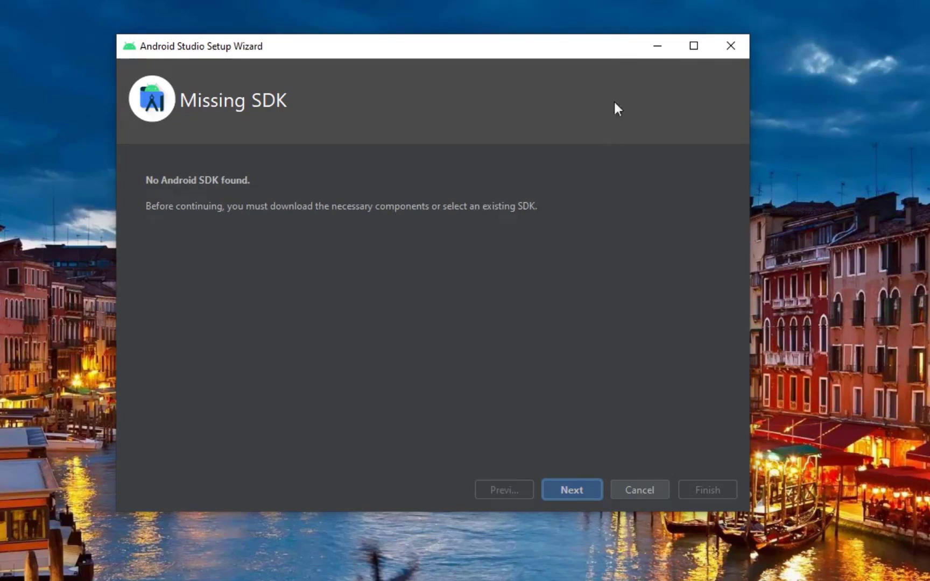
Step: Download the missing Android SDK with the API 30: Android 11.0 (R) platform to the default SDK location
click(572, 490)
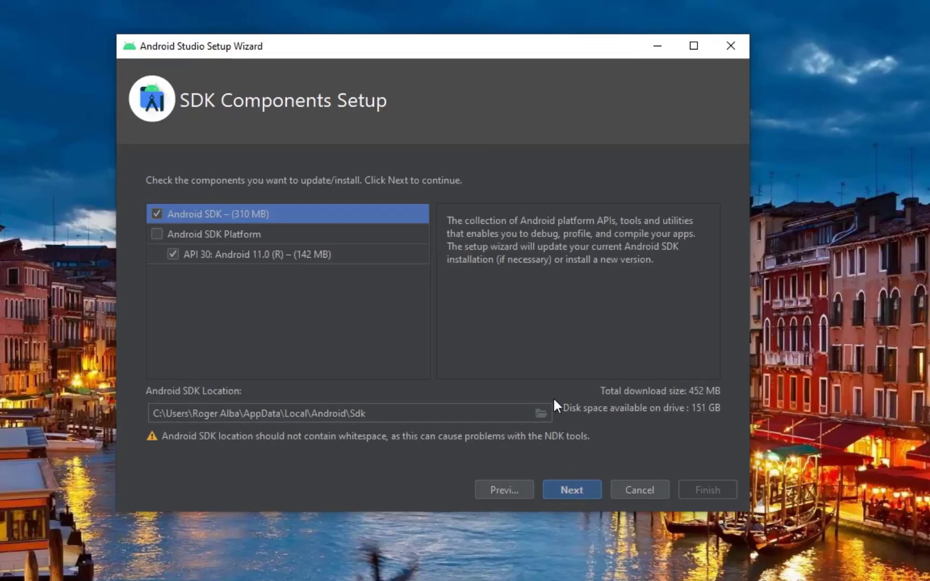
click(581, 493)
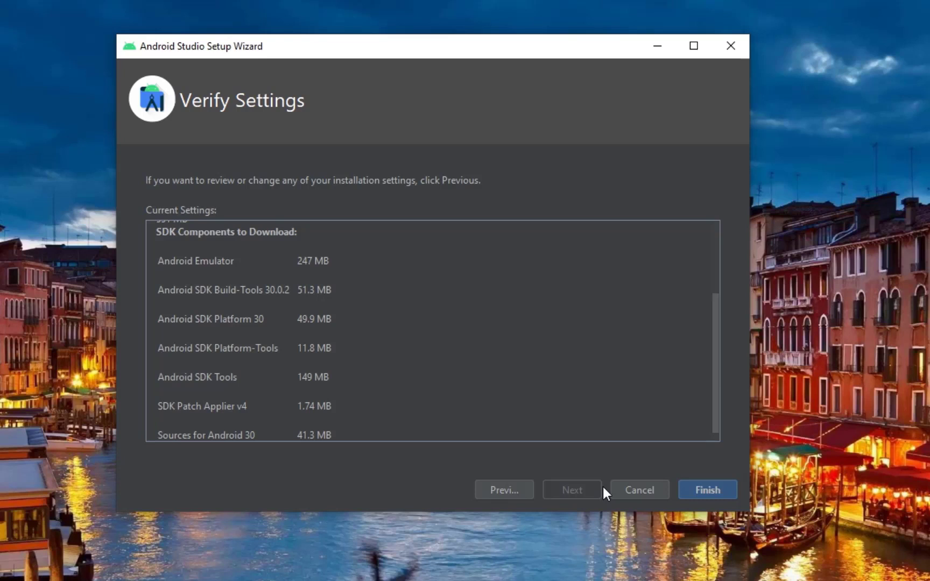
click(702, 489)
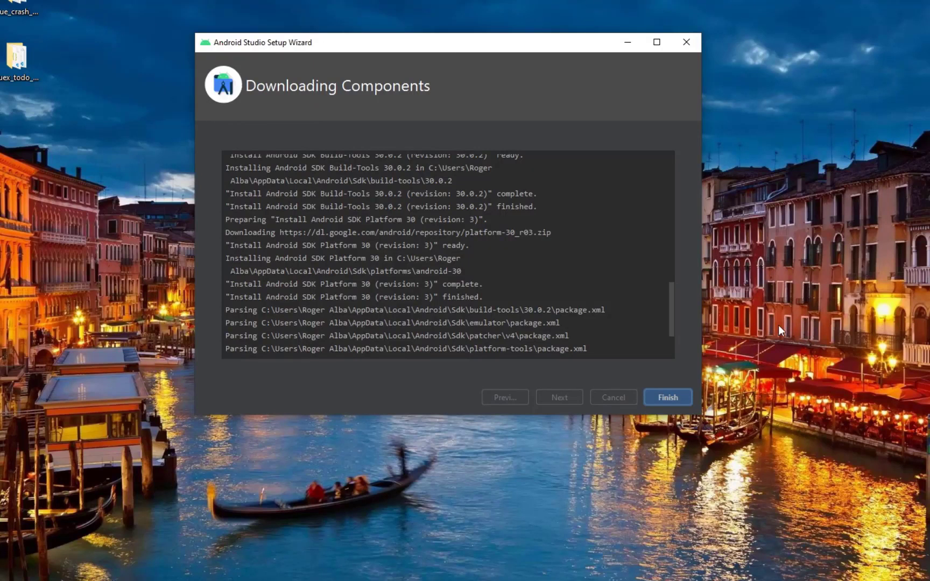
click(667, 398)
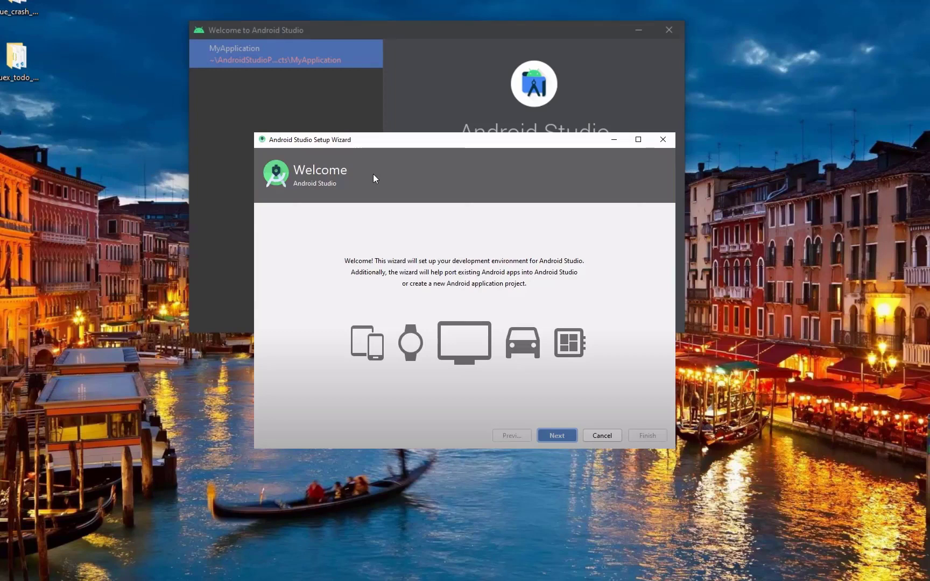
Step: Go through the welcome setup wizard with the Standard install type and accept the UI theme selection
click(572, 433)
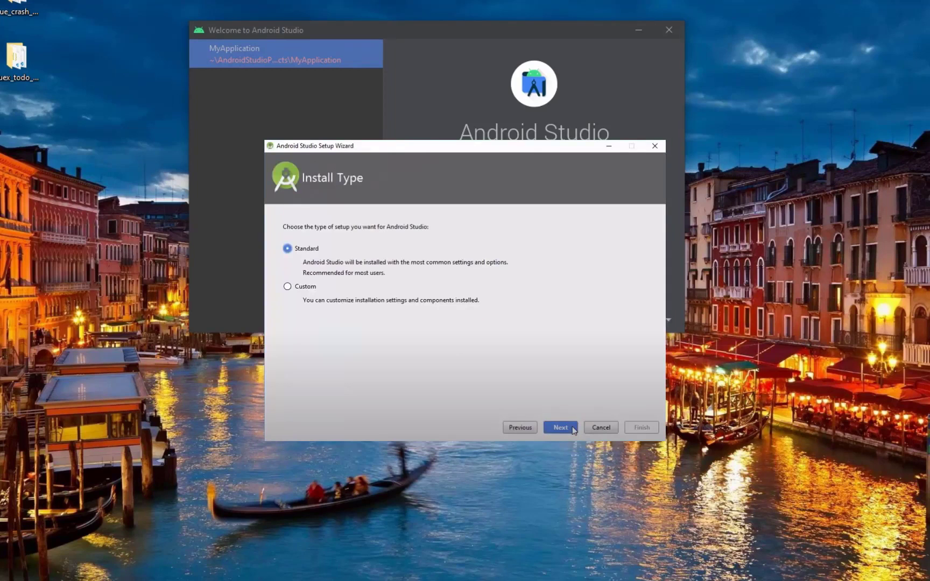
click(573, 428)
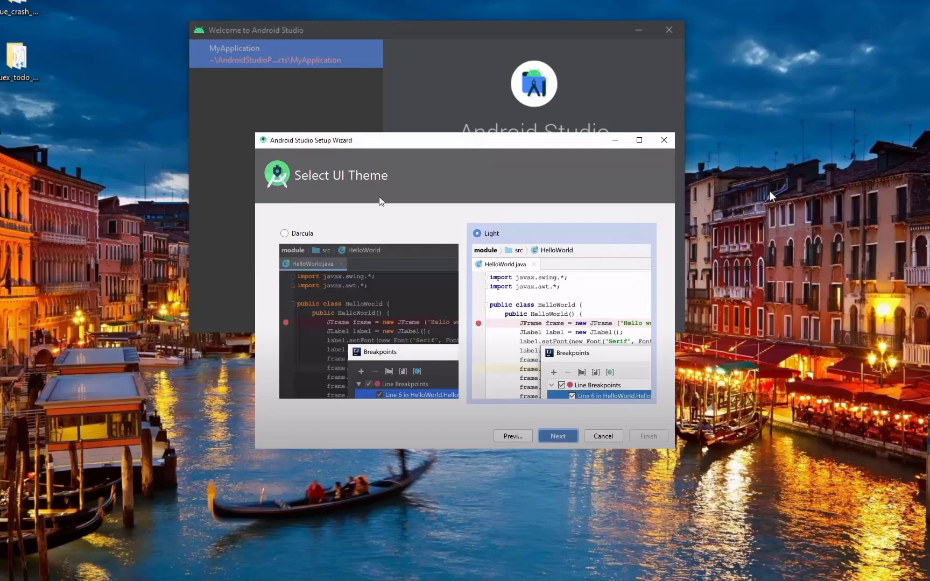
key(Return)
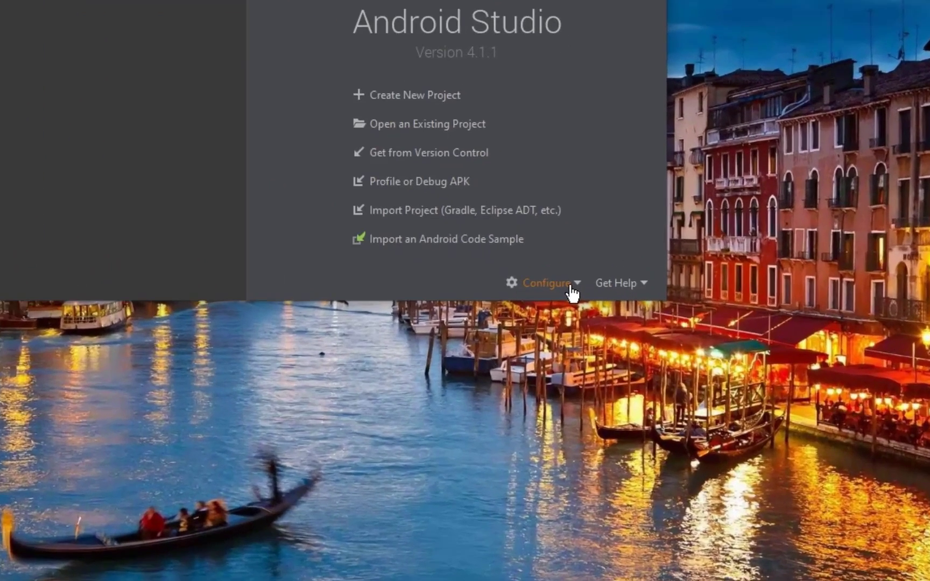
Step: Open the plugin manager from the welcome window and search the plugins for "kot"
click(571, 287)
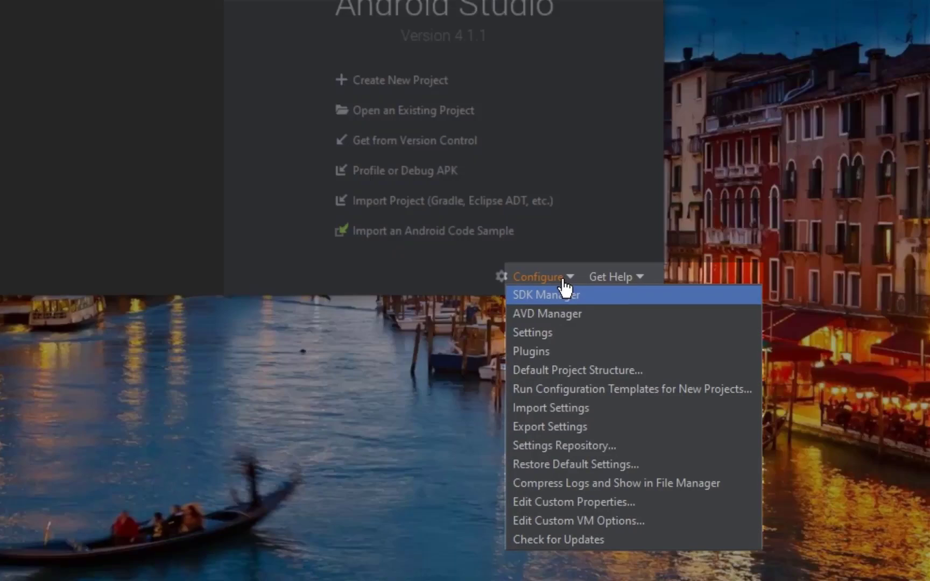
click(560, 355)
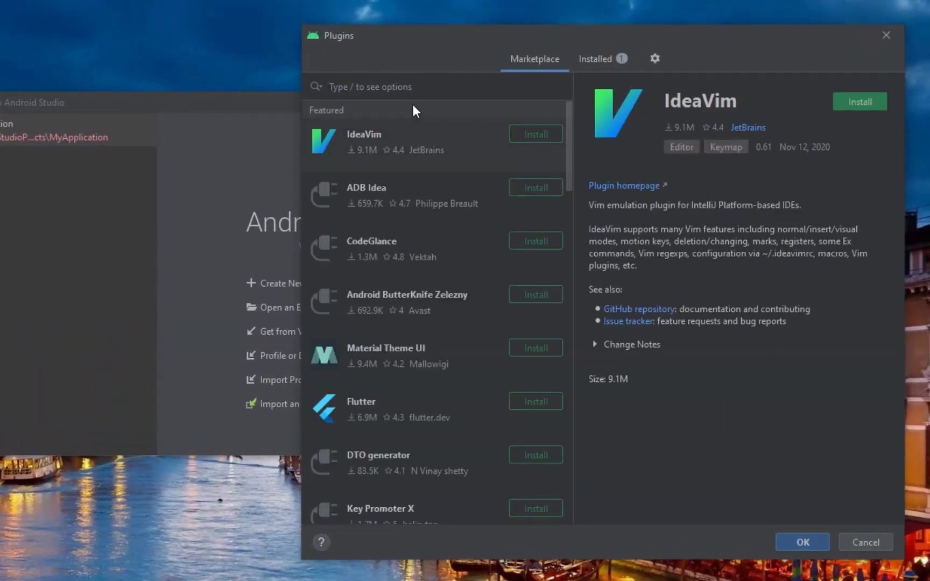
text(kot)
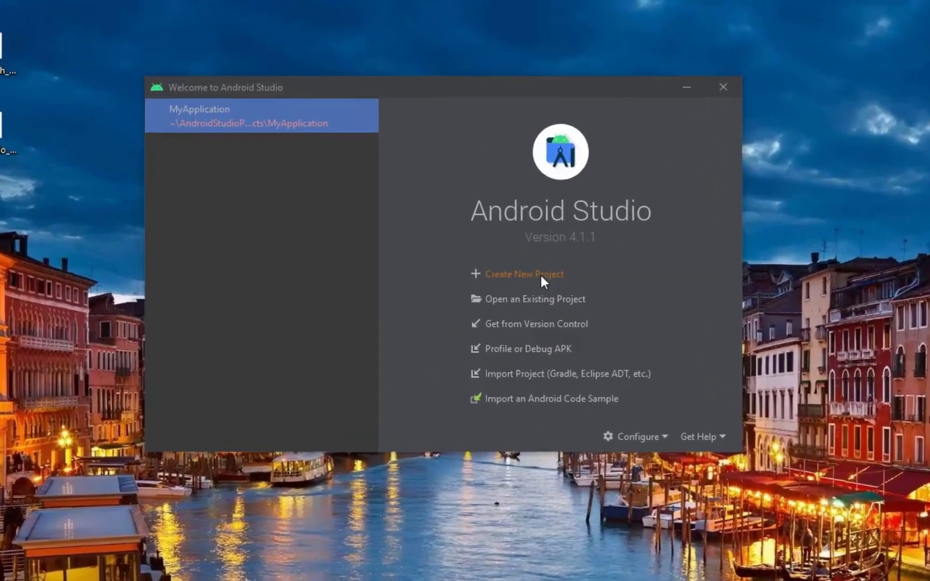
Step: Create an Empty Activity project named My Application in Kotlin with minimum SDK API 16: Android 4.1 (Jelly Bean)
click(473, 183)
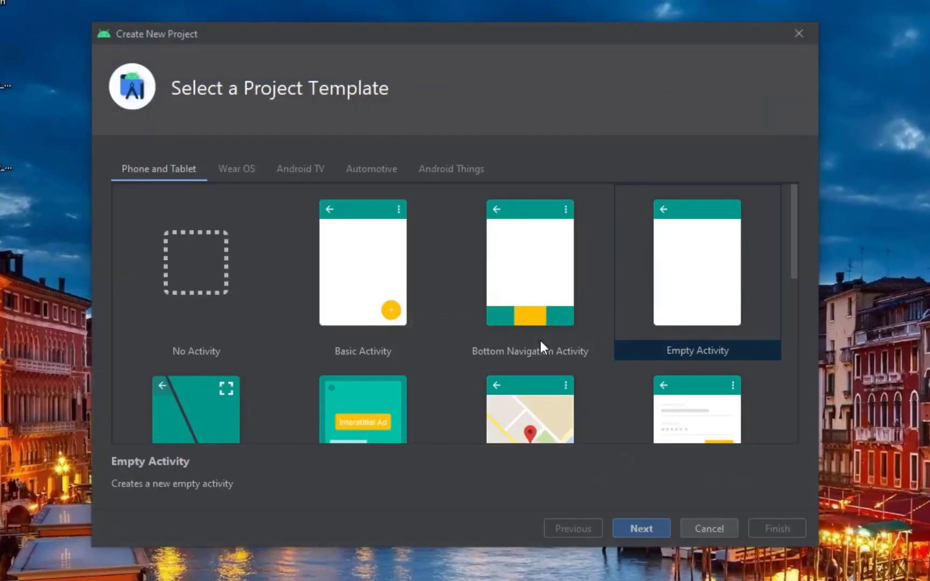
scroll(474, 350, down, 3)
scroll(474, 350, up, 2)
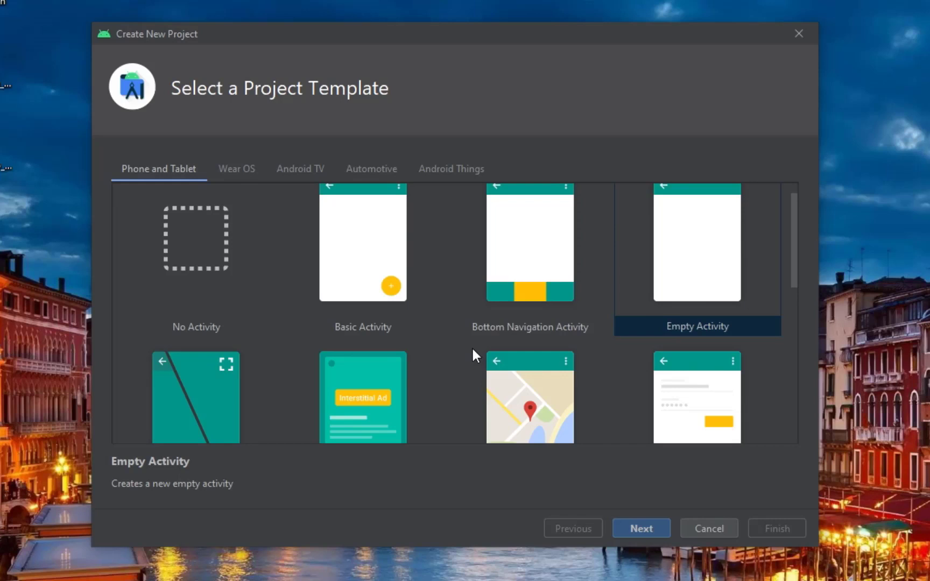
scroll(472, 347, up, 1)
click(693, 299)
click(653, 527)
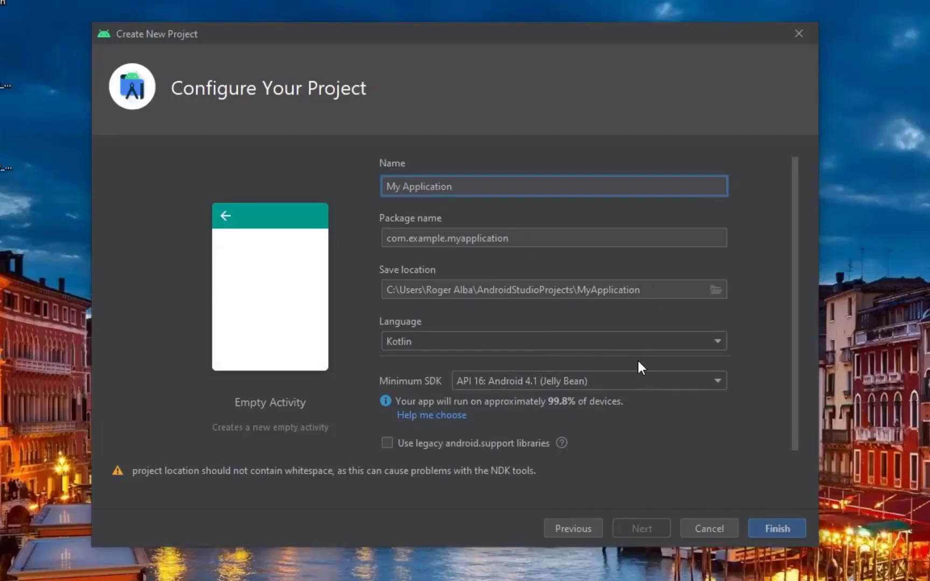
click(771, 528)
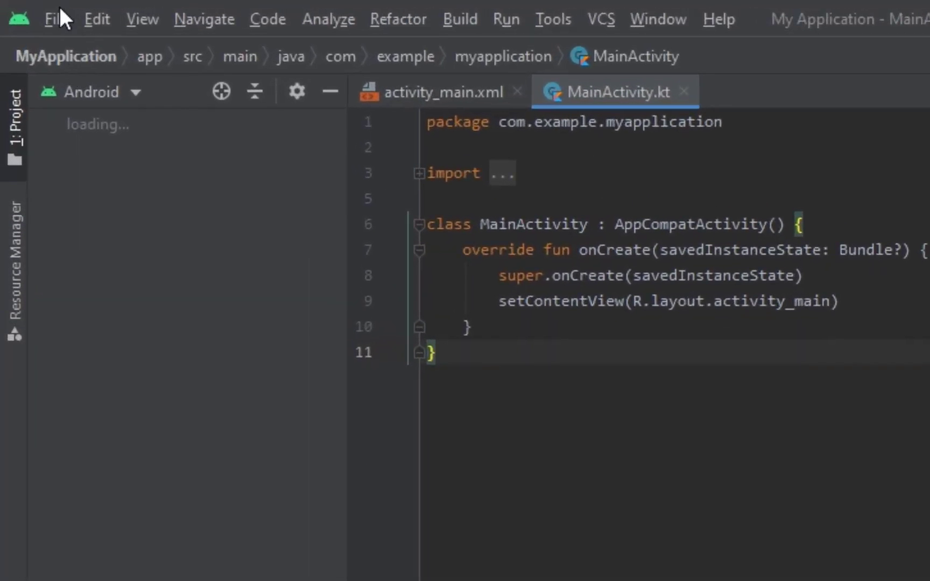
Step: Select Google USB Driver among the Android SDK tools in the settings and confirm its installation
click(57, 17)
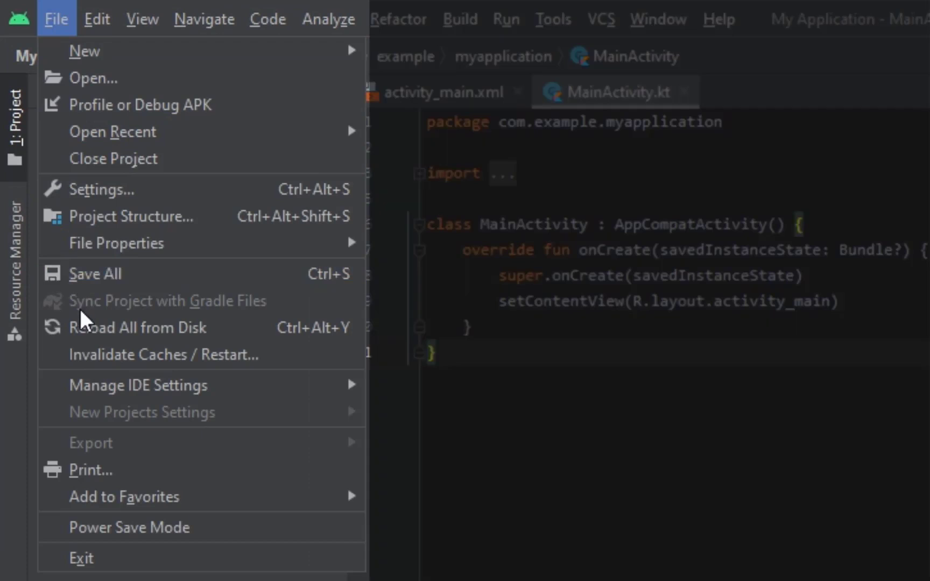
click(95, 189)
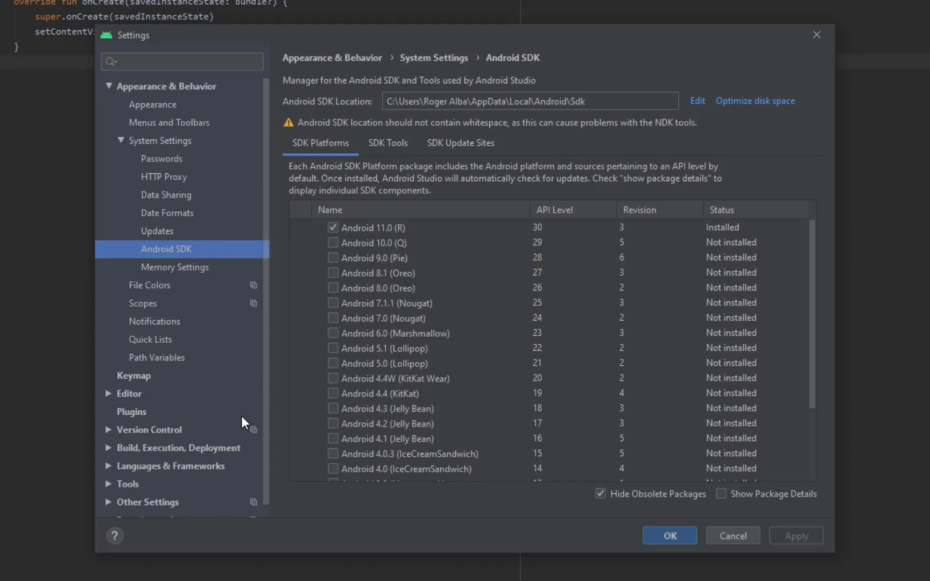
click(401, 143)
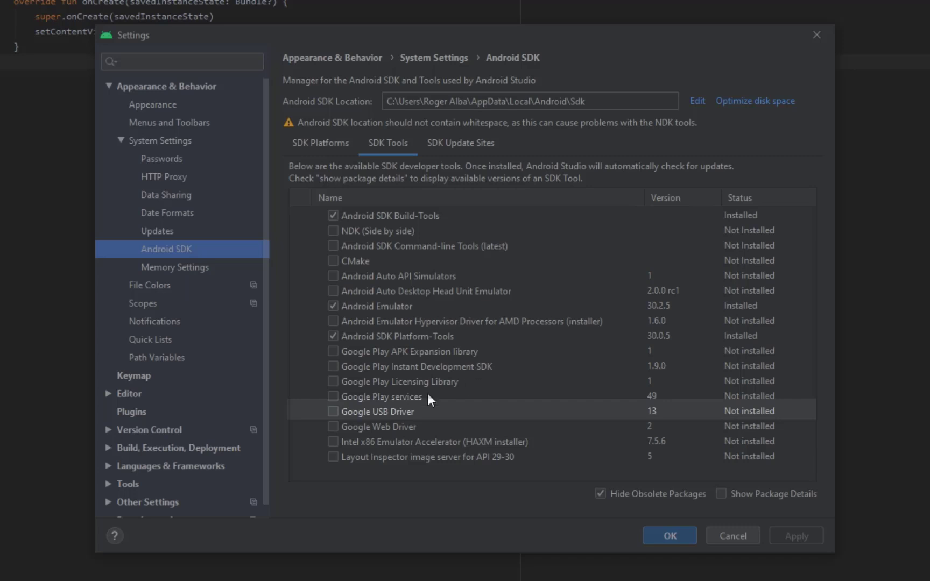
click(333, 411)
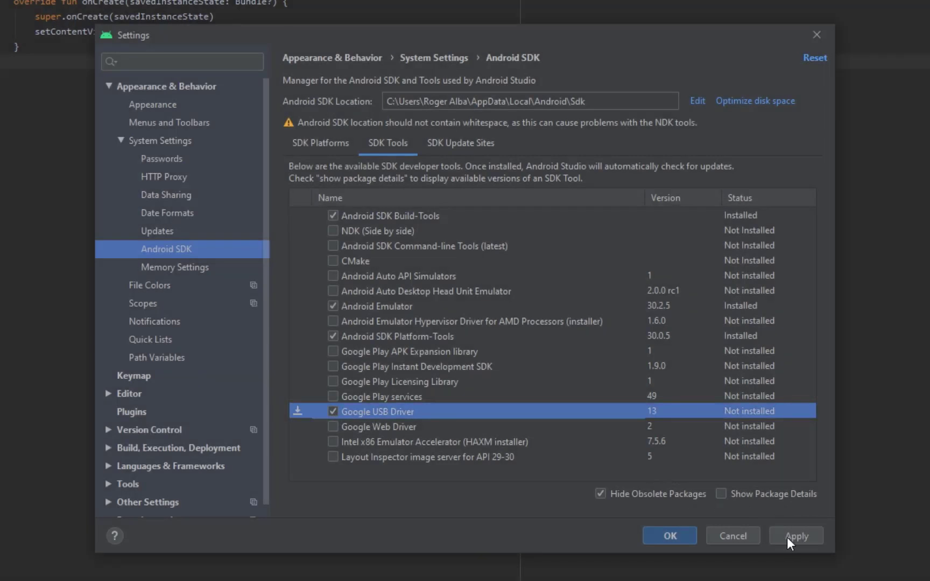
click(789, 540)
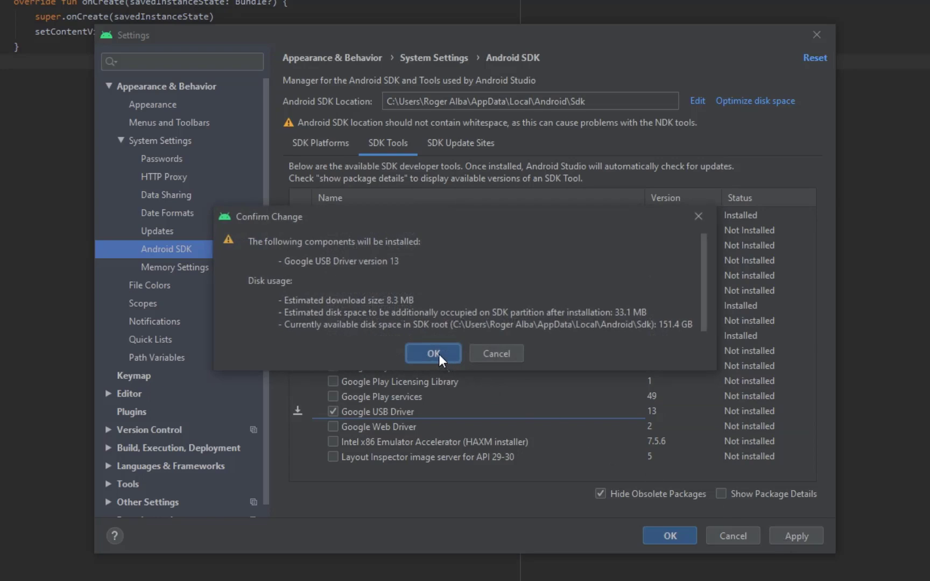
click(434, 353)
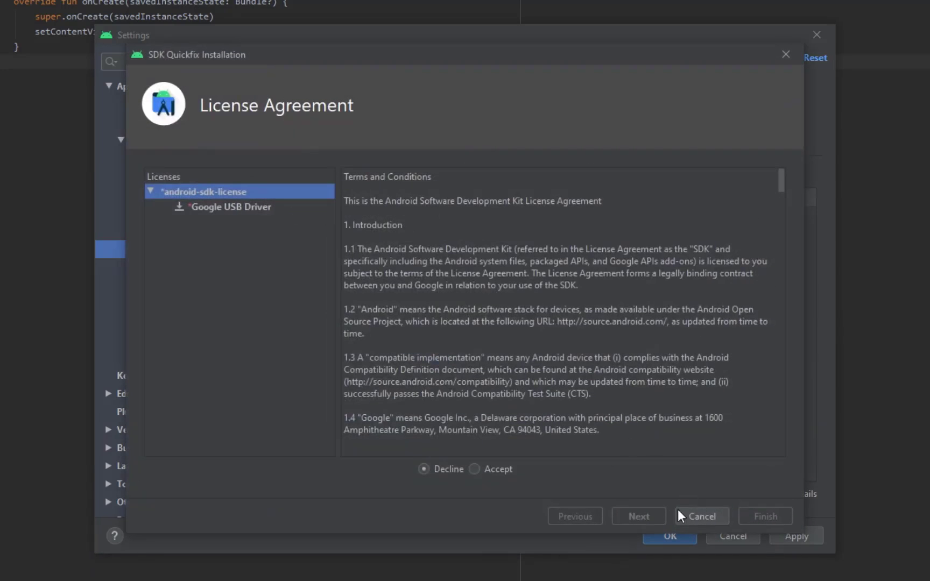
Step: Accept the android-sdk-license, complete the Google USB Driver installation, and apply and close the settings
click(475, 469)
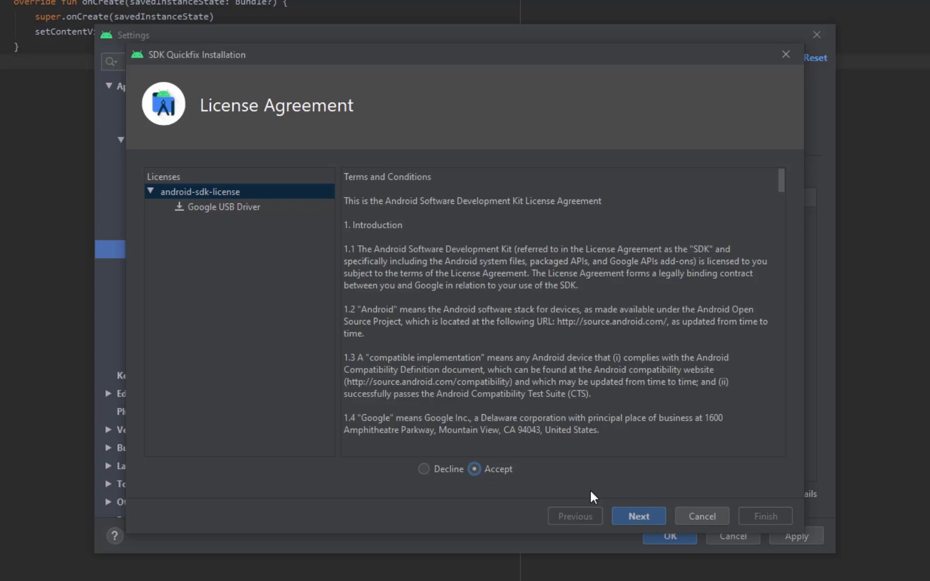
click(640, 518)
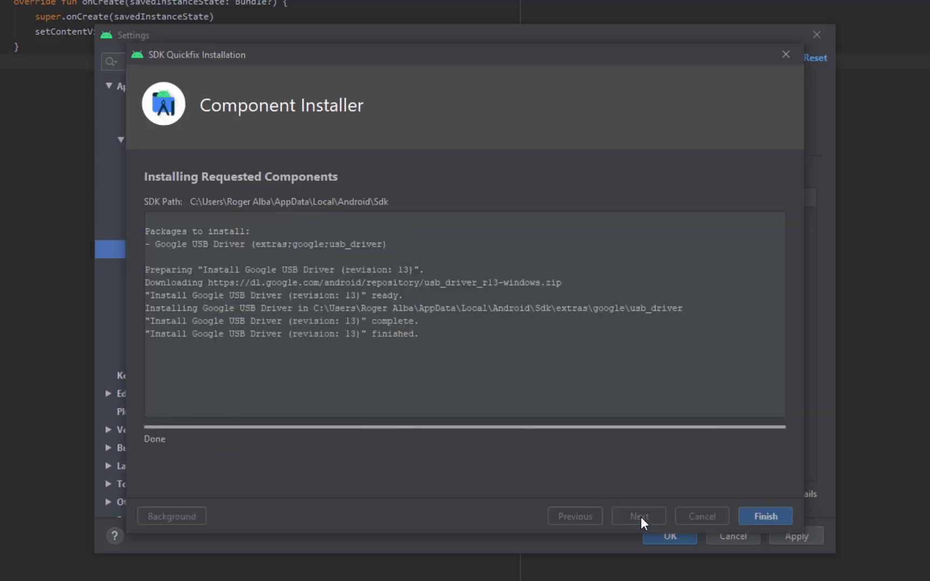
click(760, 517)
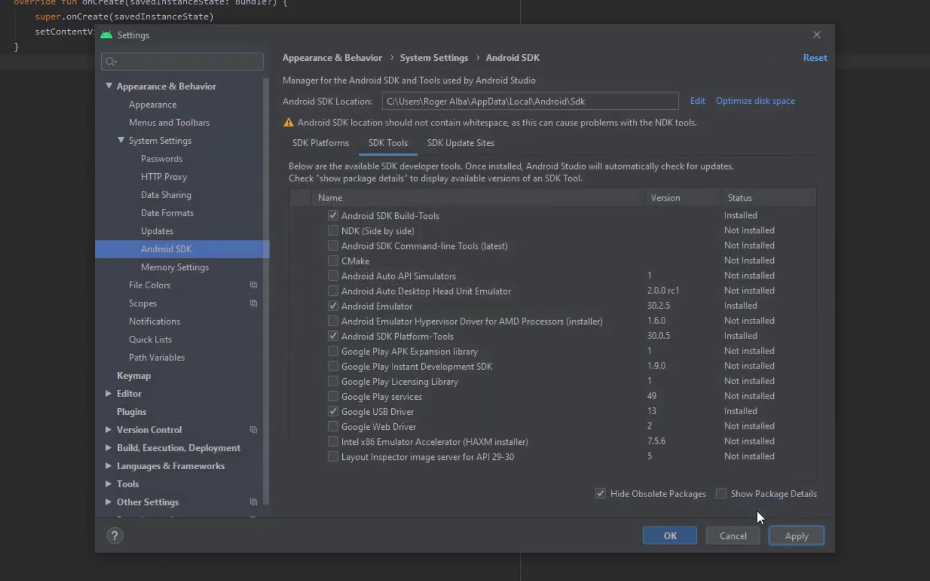
click(786, 538)
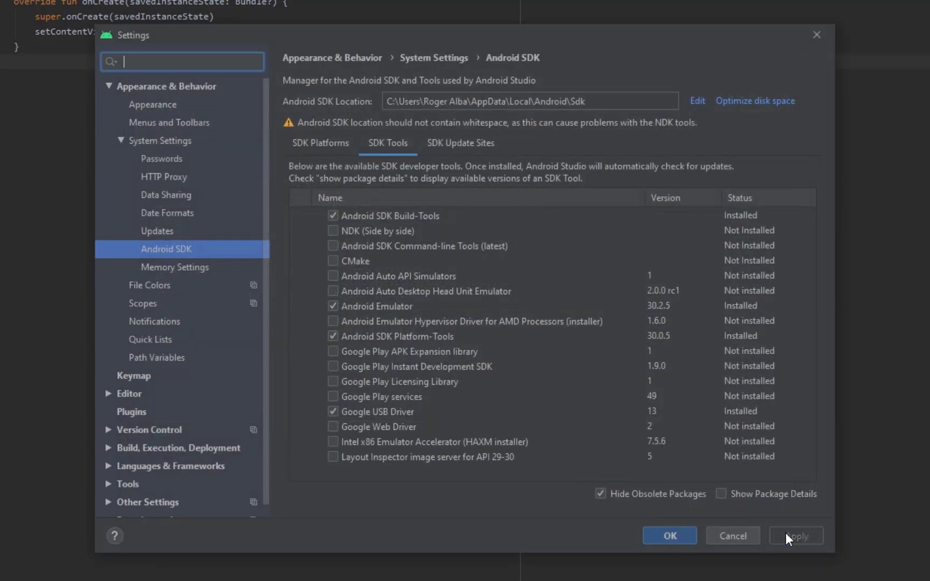
click(670, 536)
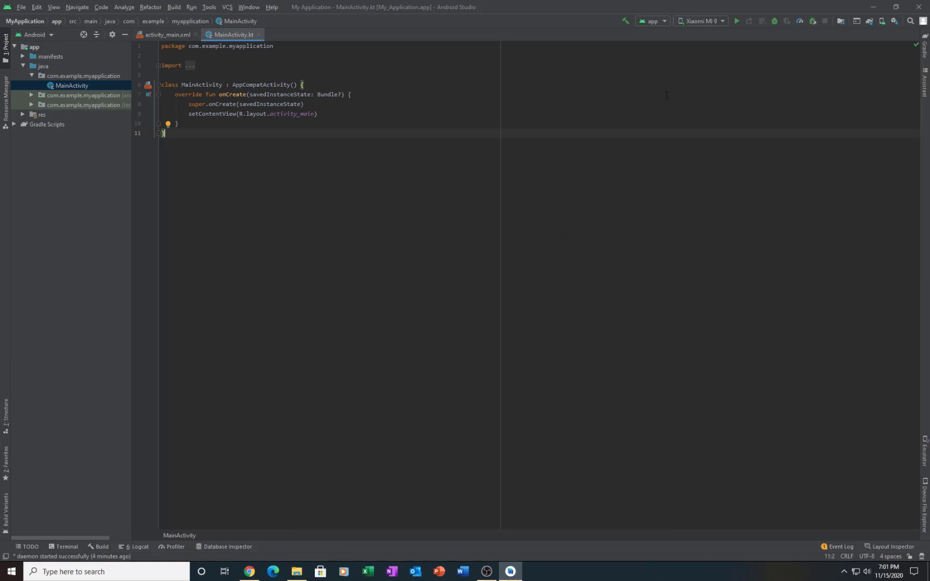
Step: Check which running devices are available as deployment targets for the app
click(698, 21)
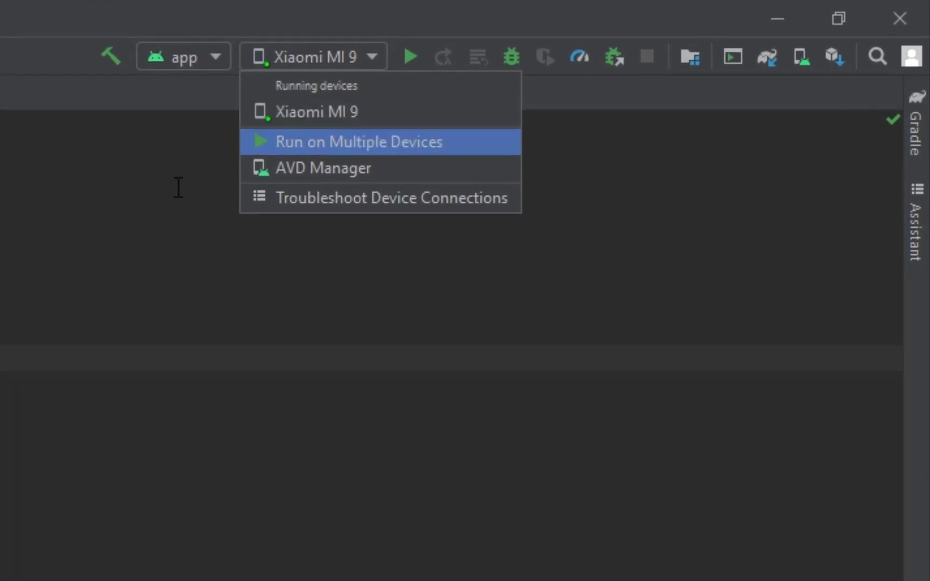
click(587, 129)
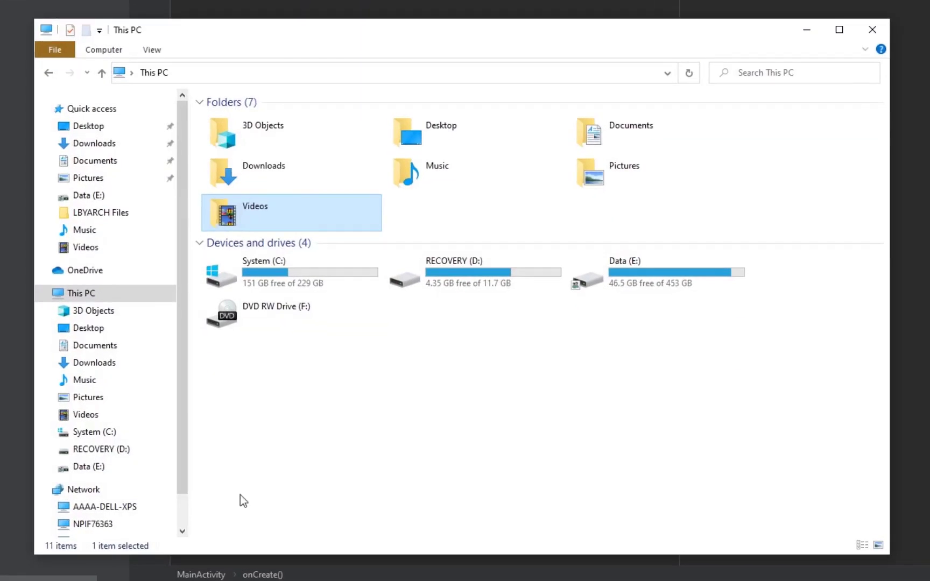
Step: Switch to Computer Management through This PC and expand Universal Serial Bus devices in Device Manager
right_click(131, 296)
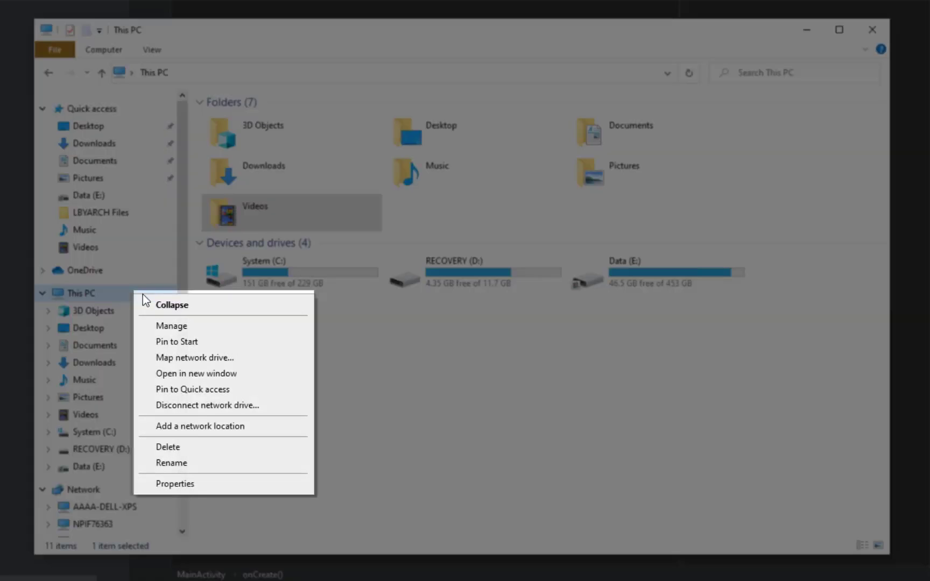
click(175, 322)
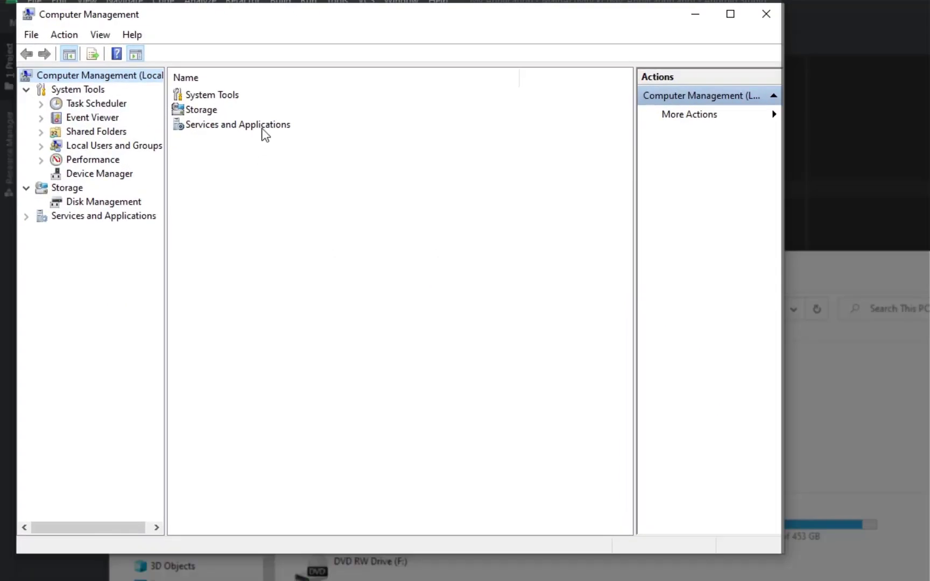
click(110, 176)
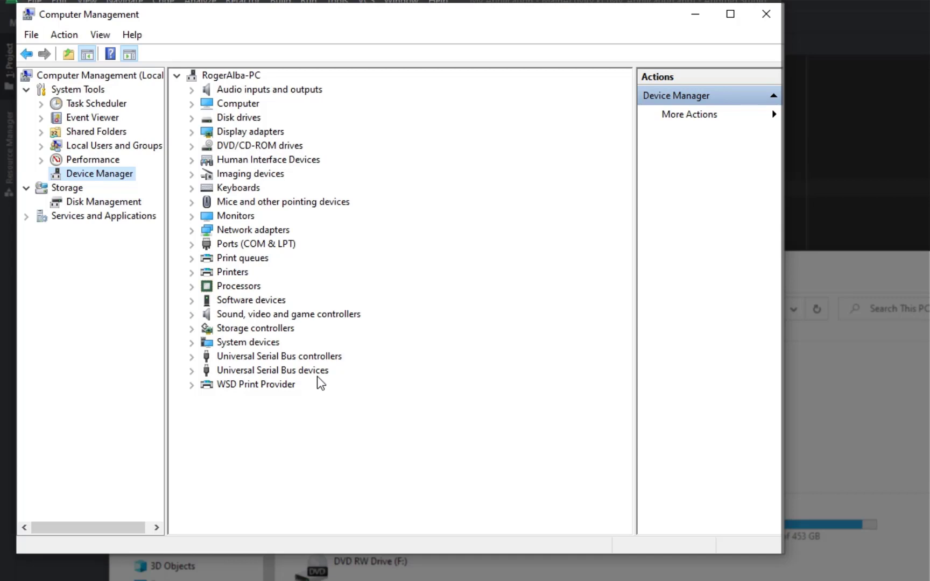
click(193, 370)
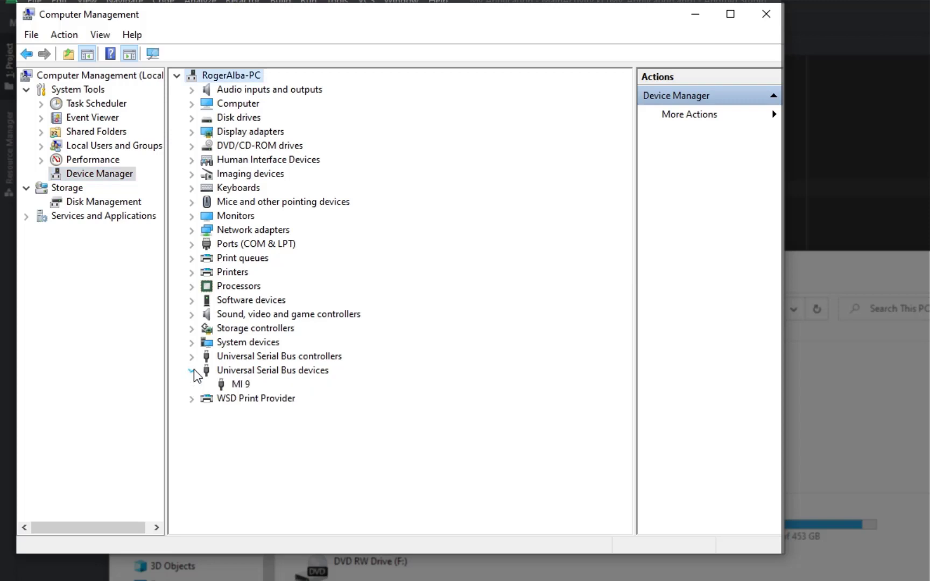
Step: Start a manual driver update for the MI 9 device, choosing to pick an available driver and install it from disk
click(238, 385)
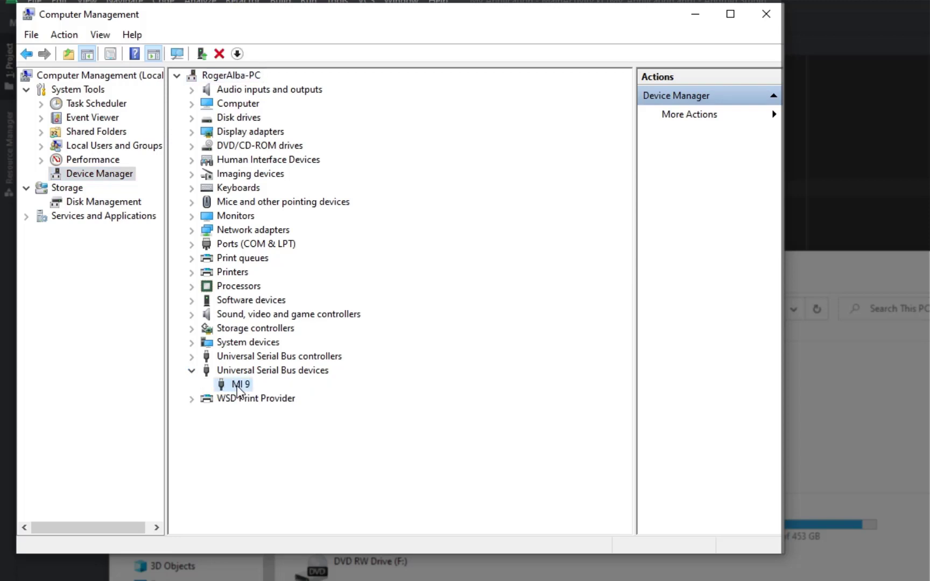
right_click(238, 386)
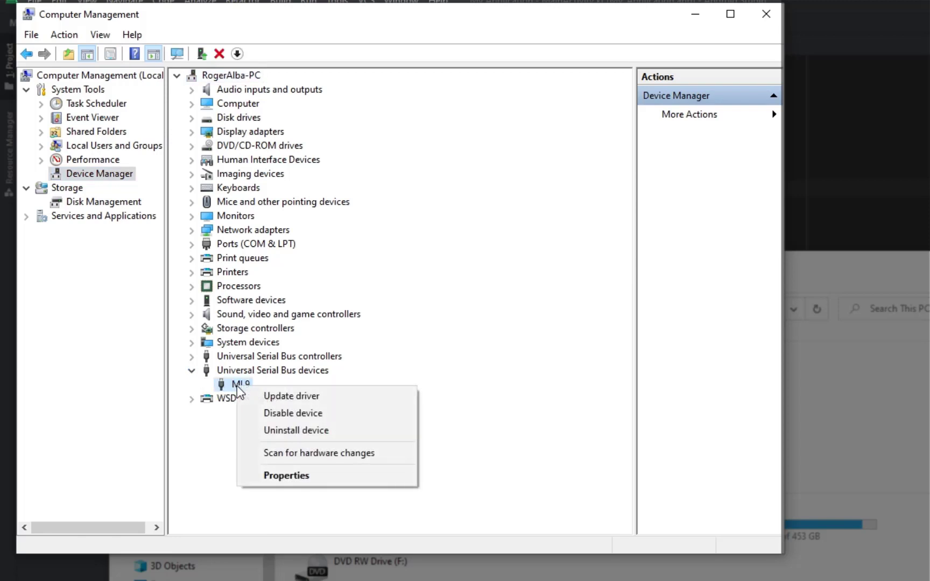
click(281, 396)
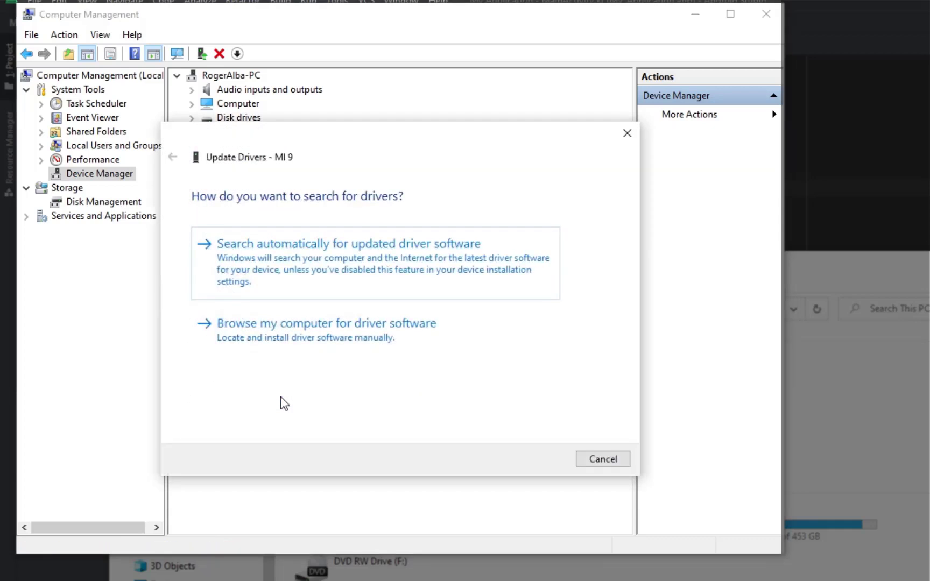
click(405, 327)
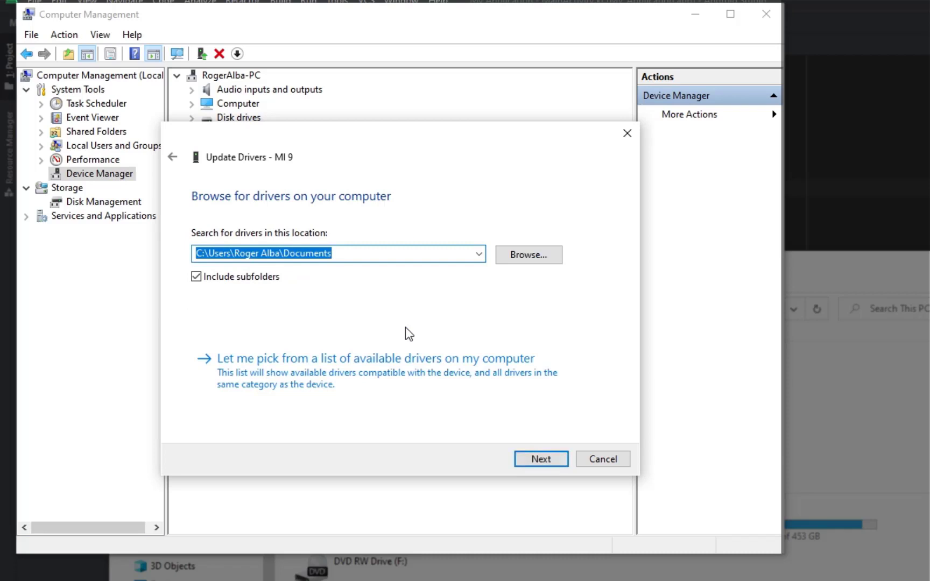
click(392, 369)
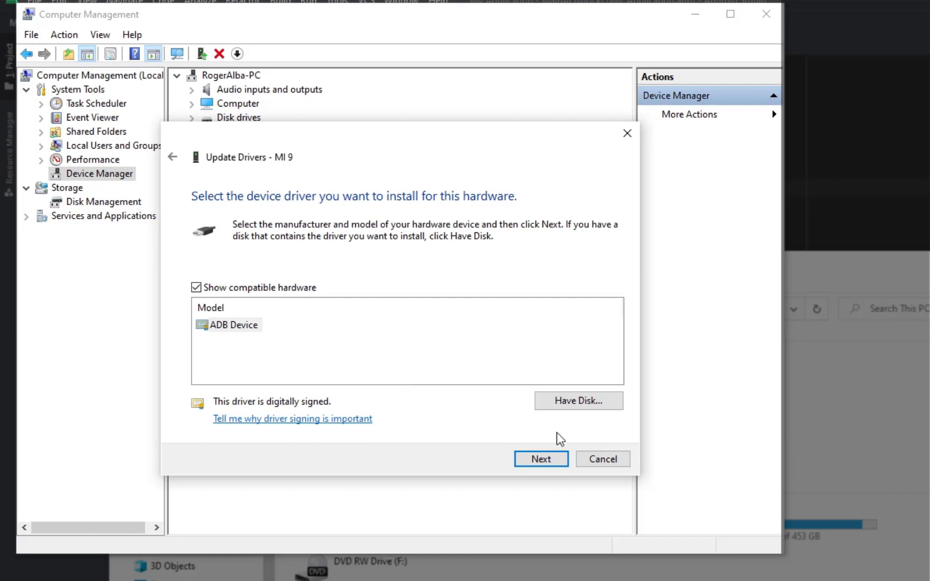
click(581, 401)
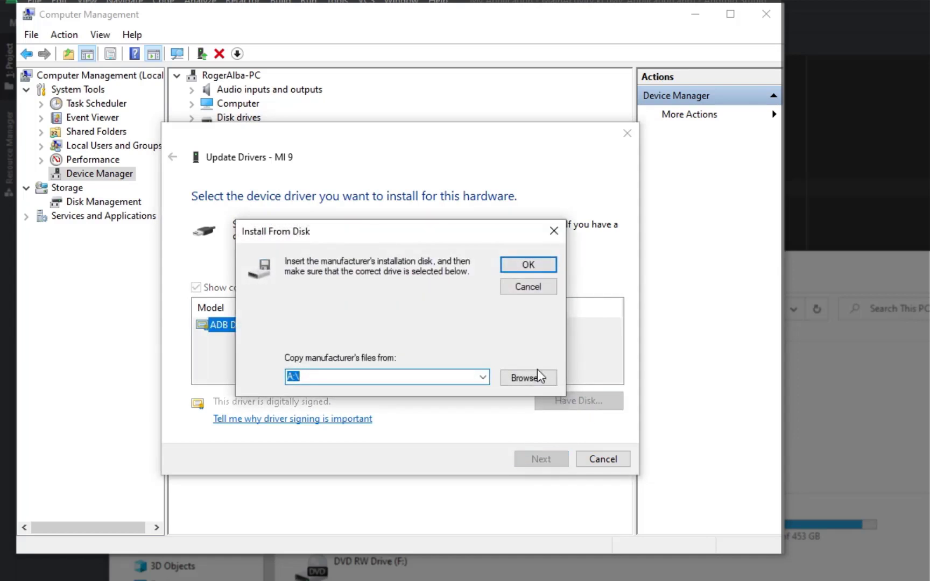
Step: Browse for the driver file on System (C:), going to the AppData\Local folder inside the user's profile under Users
click(517, 377)
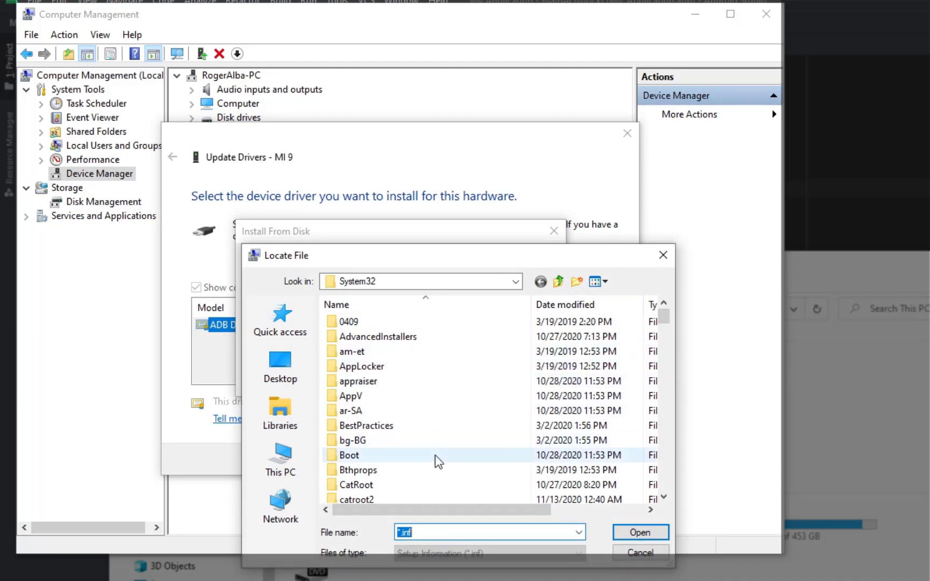
click(305, 480)
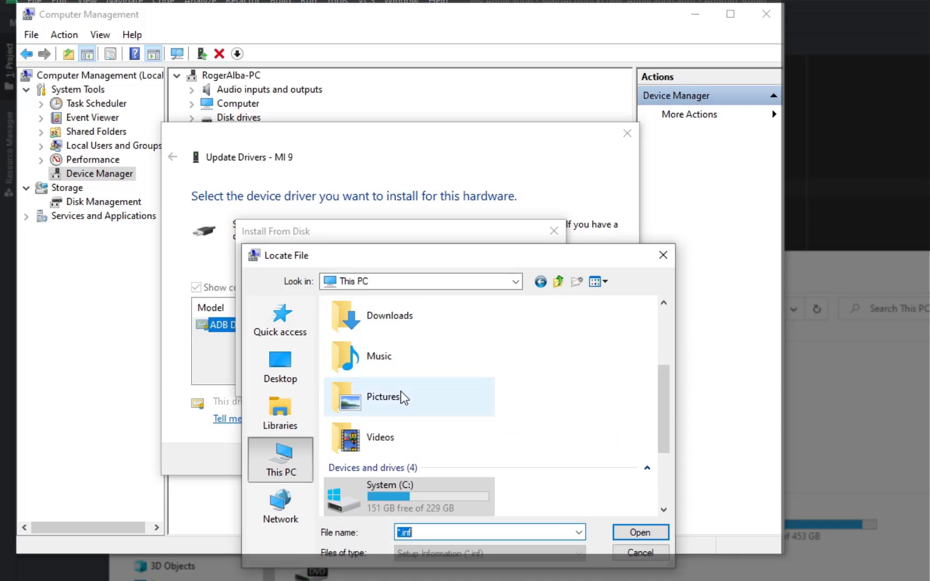
scroll(405, 395, down, 5)
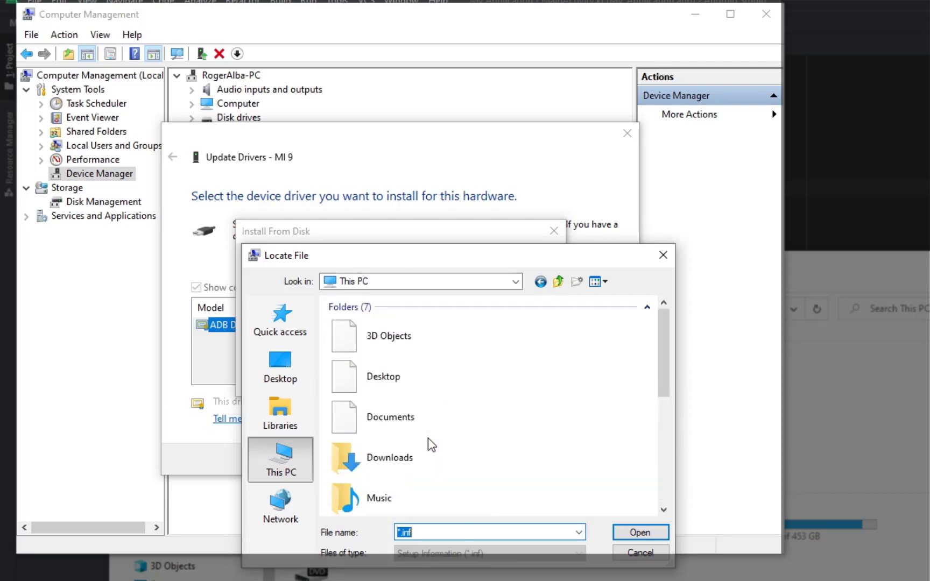
scroll(428, 438, down, 5)
double_click(443, 439)
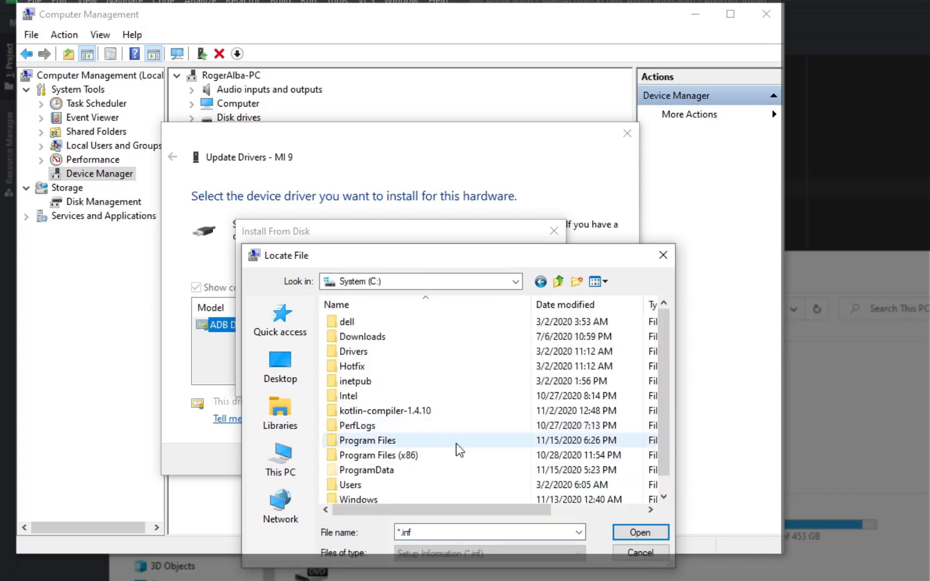
scroll(420, 457, down, 1)
double_click(377, 471)
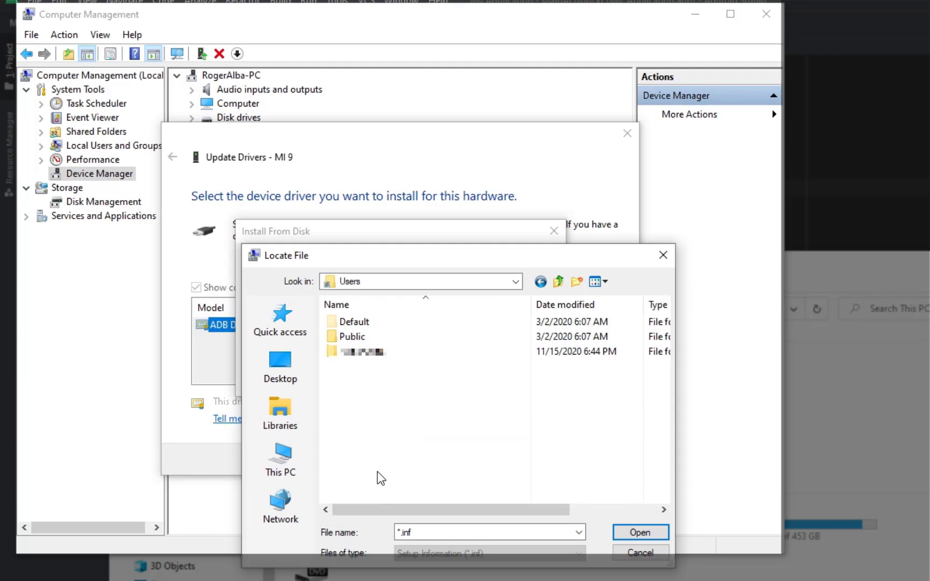
double_click(394, 353)
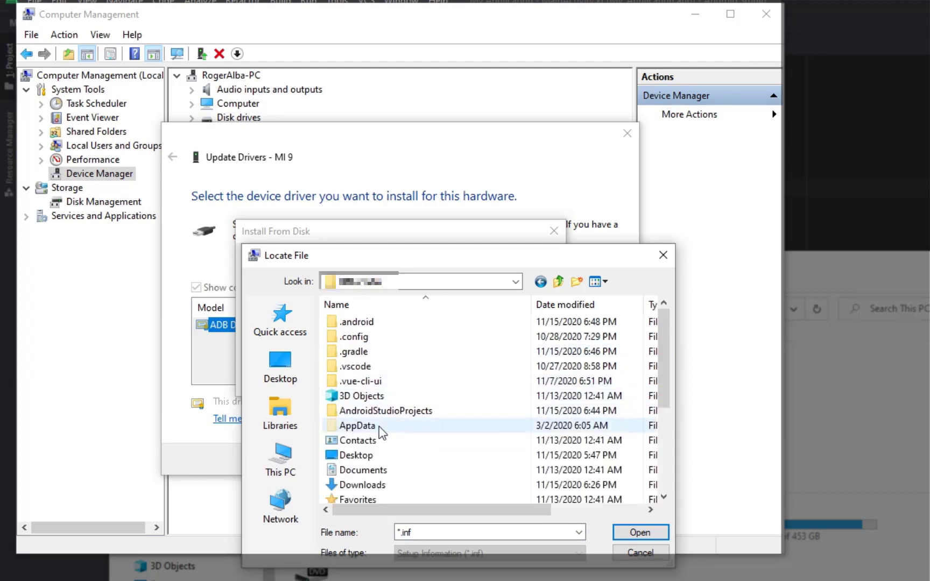
double_click(379, 426)
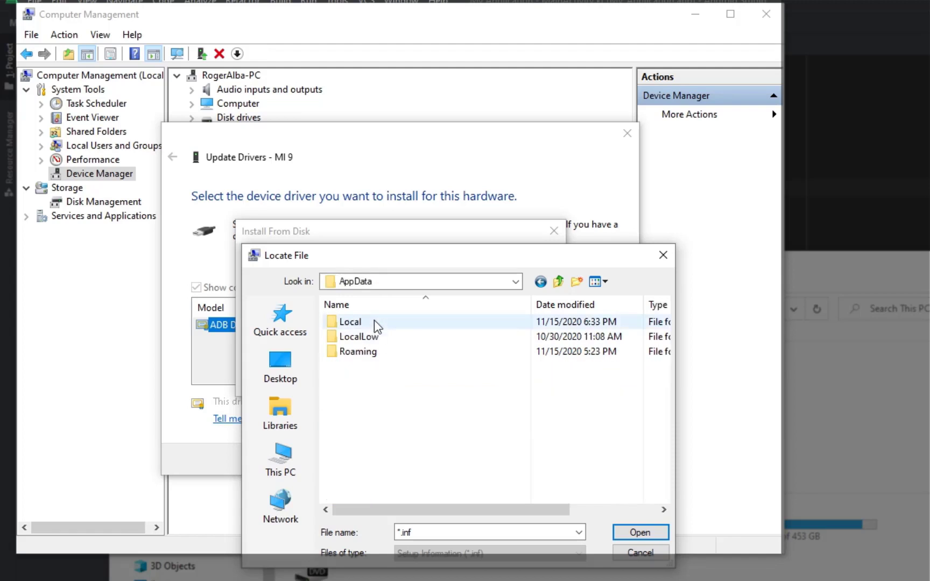
double_click(351, 321)
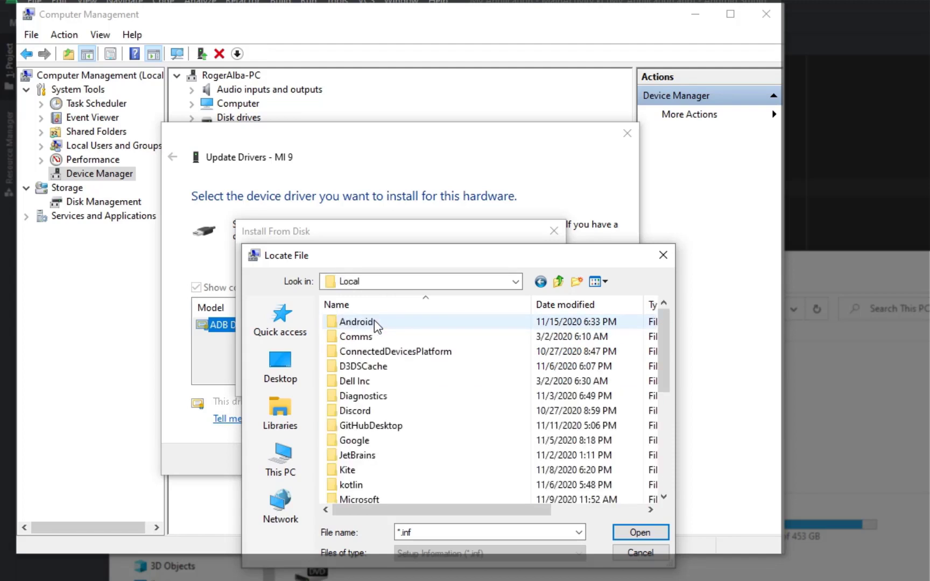
Step: Open android_winusb from Android\Sdk\extras\google\usb_driver as the driver's installation file
double_click(374, 321)
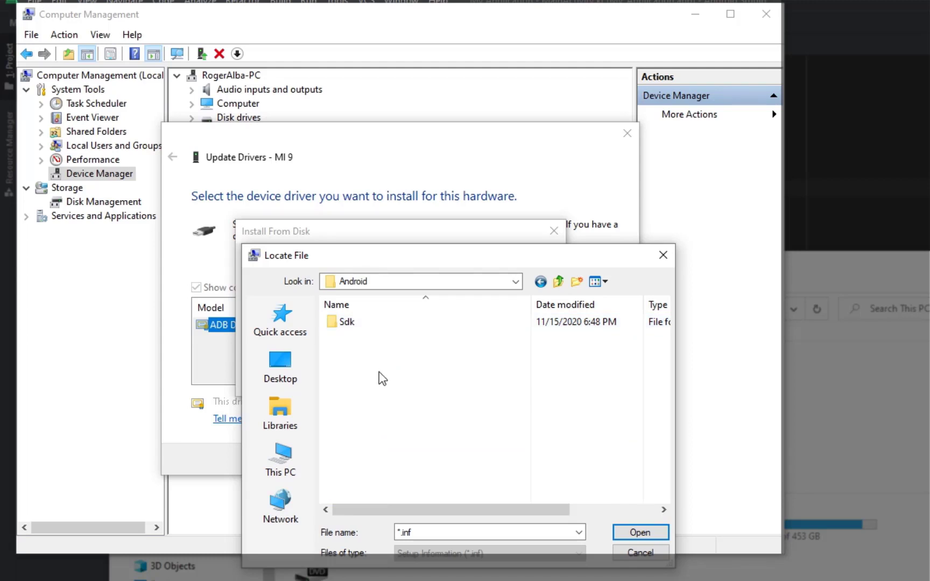
double_click(387, 325)
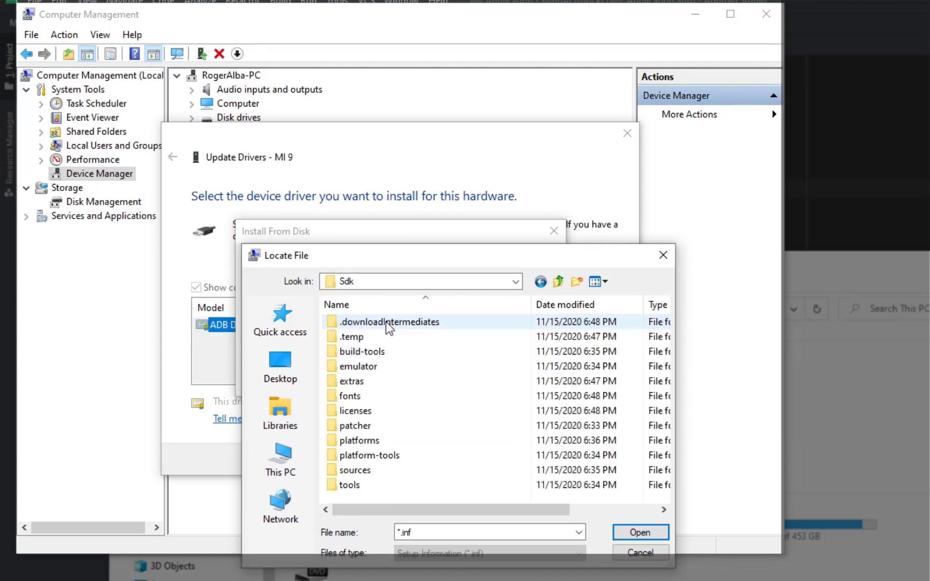
double_click(377, 383)
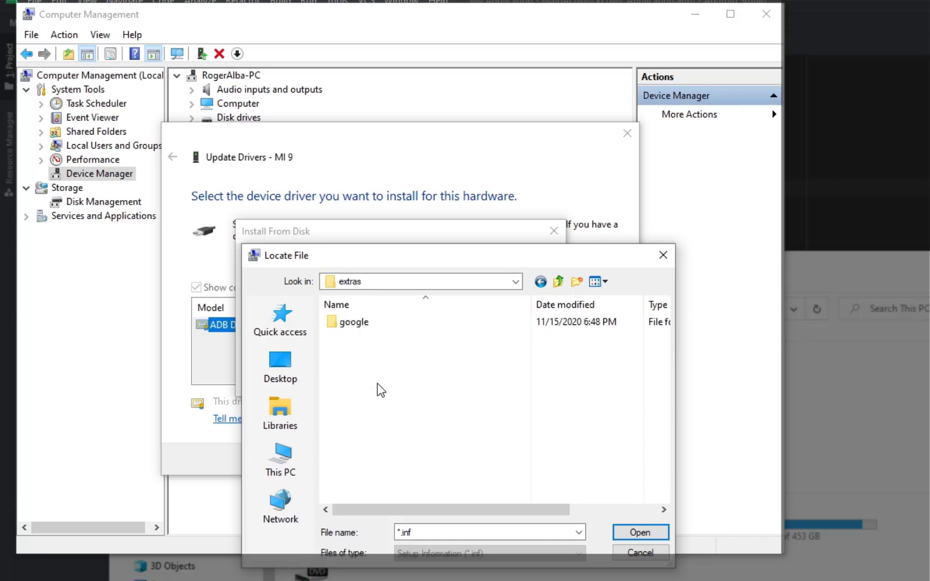
double_click(355, 323)
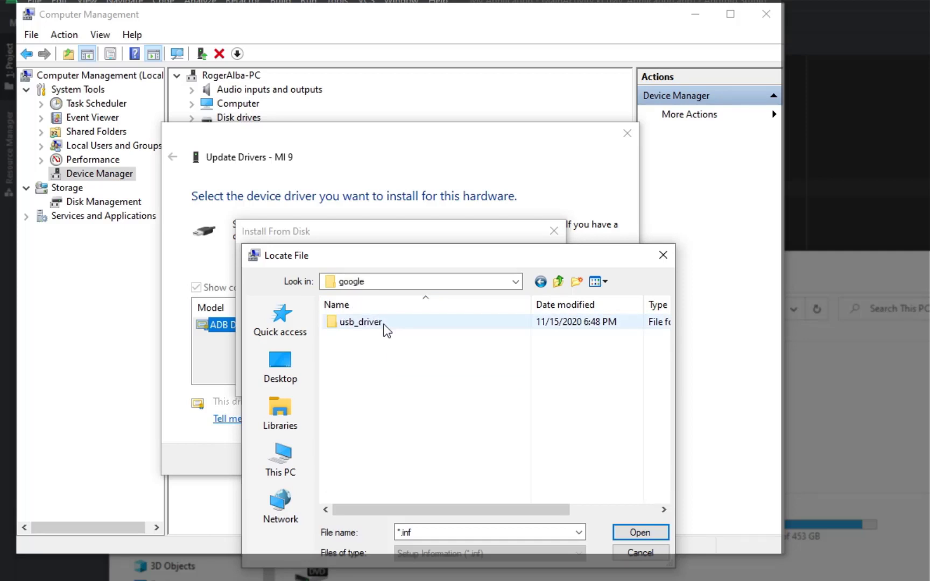
double_click(384, 326)
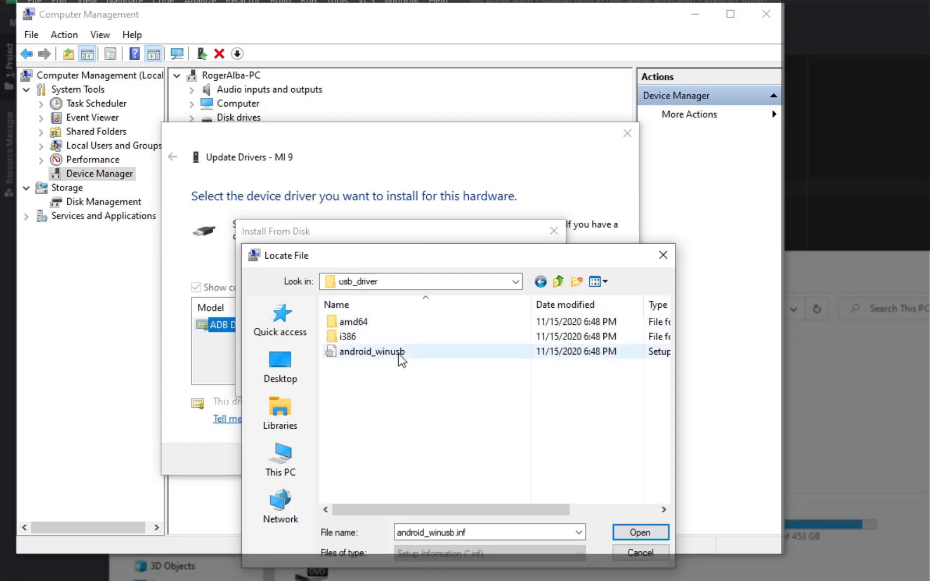
click(399, 354)
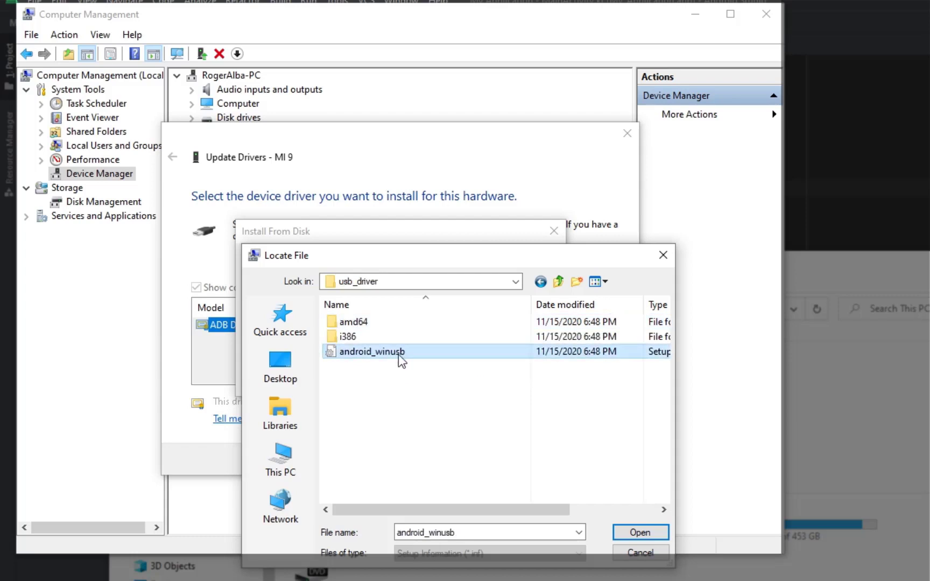
click(634, 533)
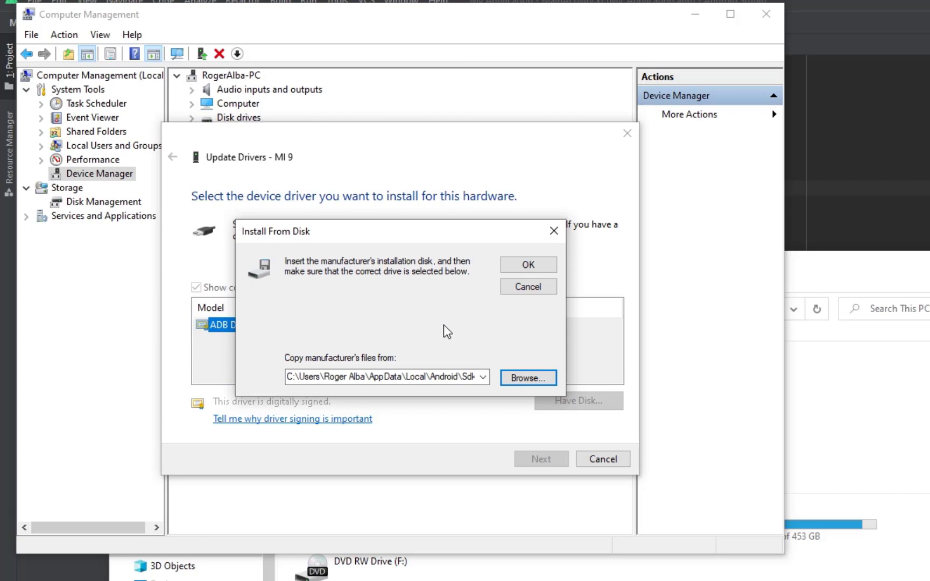
Step: Install the Android Composite ADB Interface driver, allow the Google LLC device software, and close the update wizard
click(527, 265)
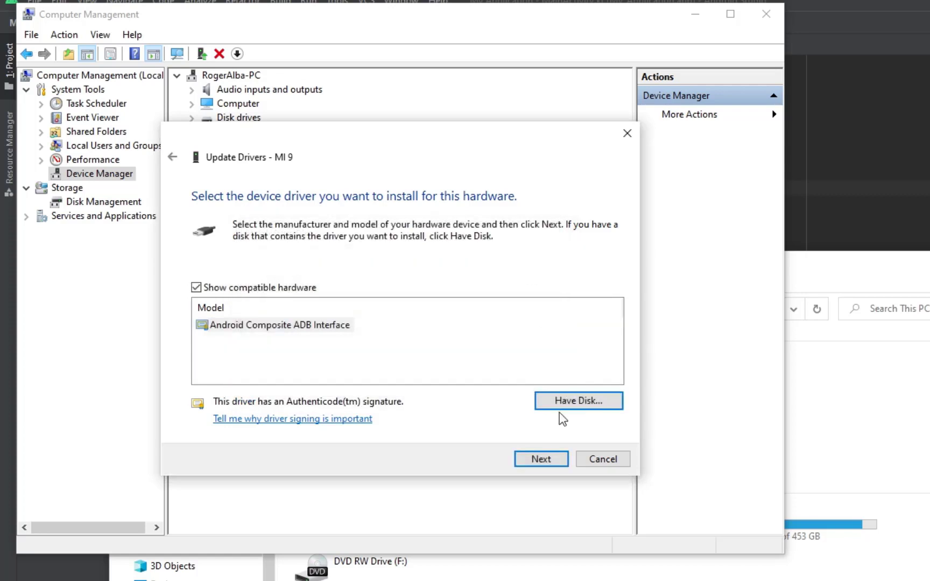
click(541, 459)
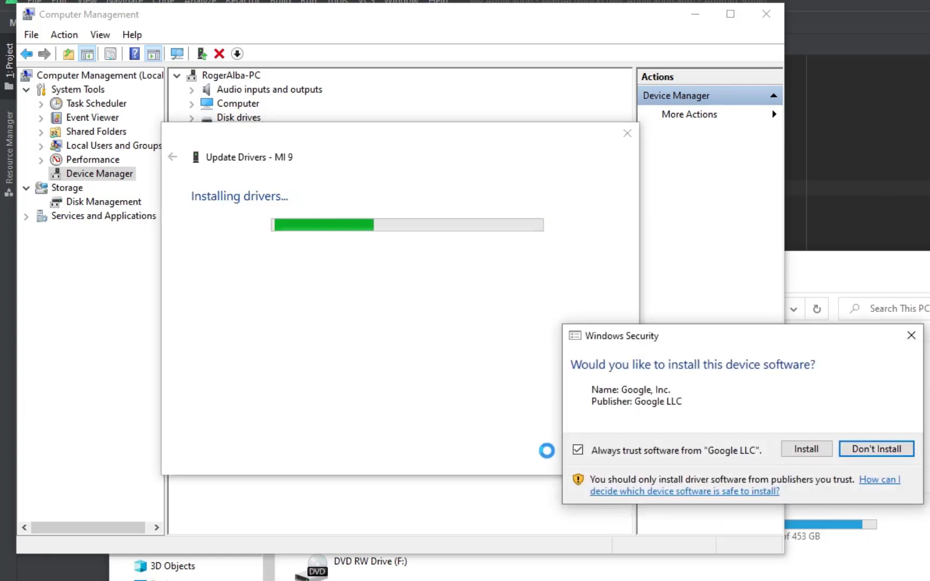
click(799, 446)
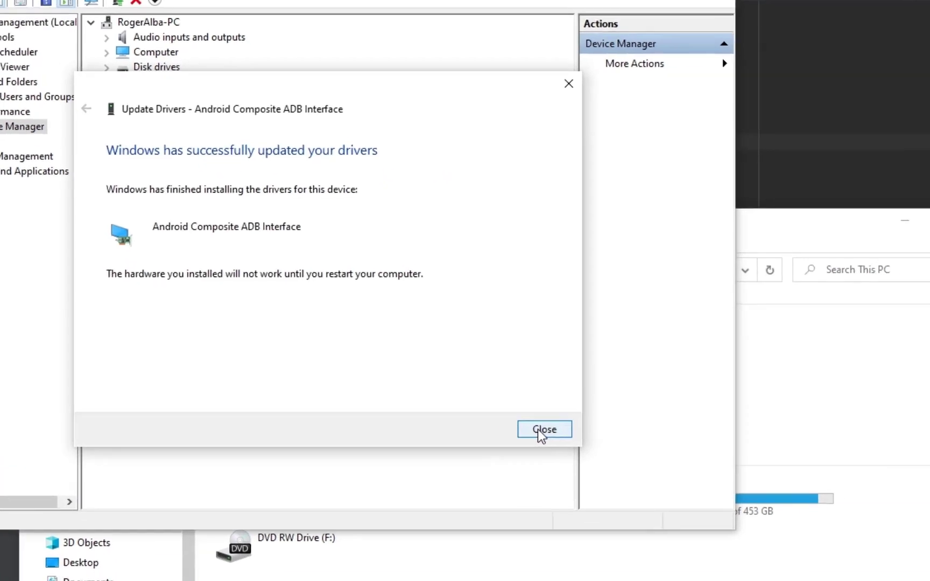
click(603, 458)
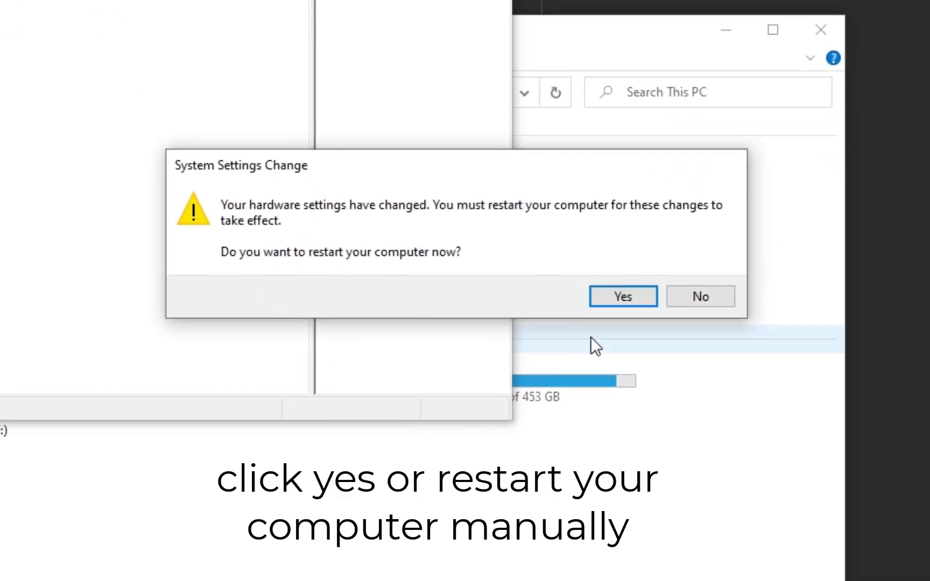